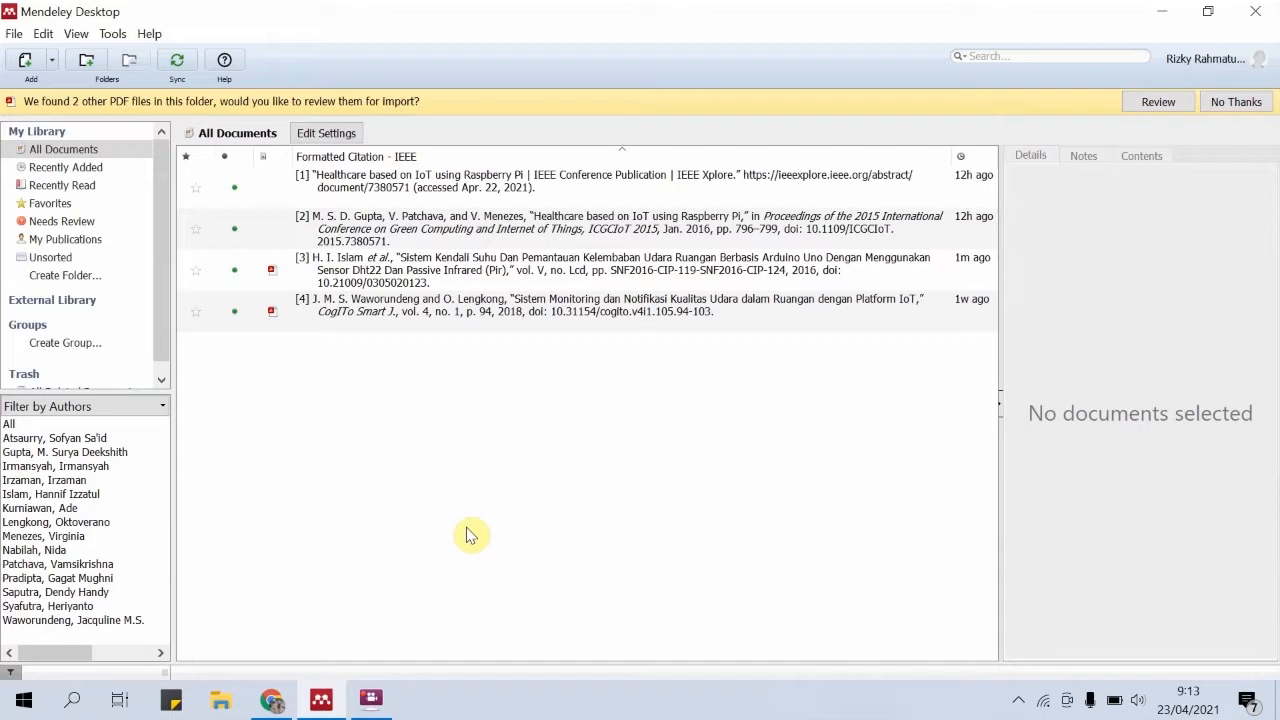
click(280, 698)
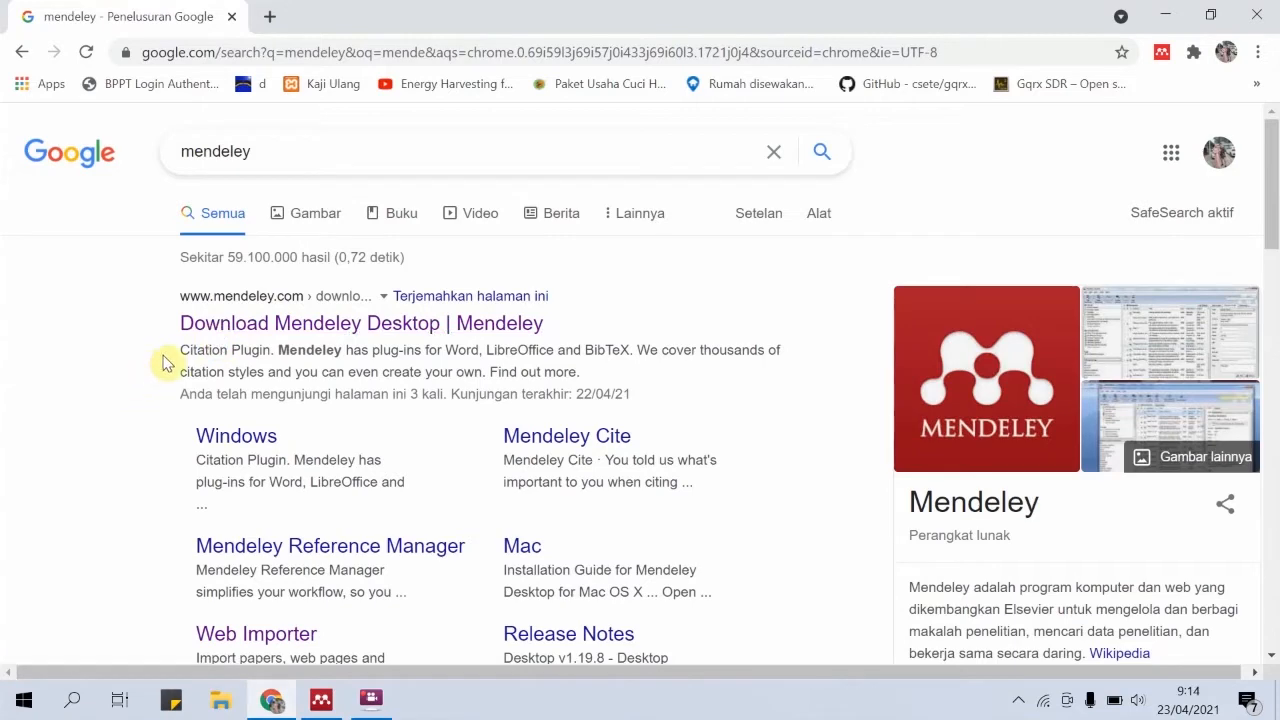
click(336, 706)
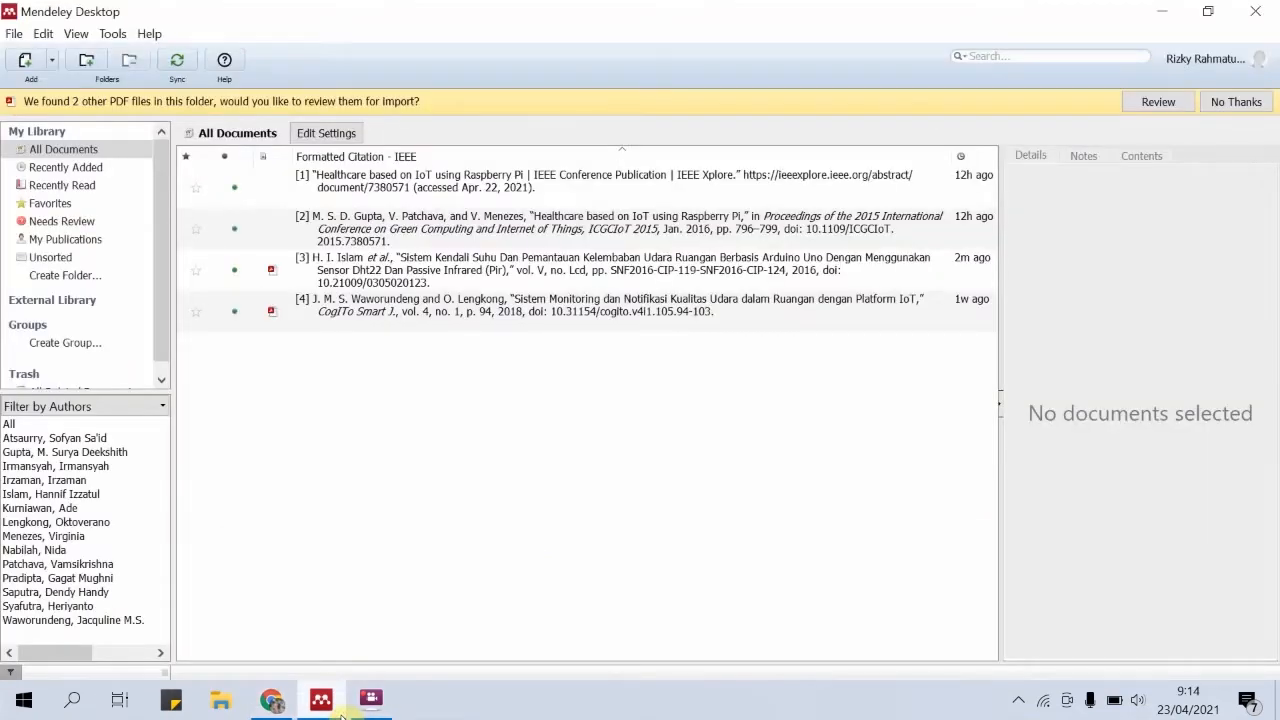
click(272, 700)
scroll(155, 622, down, 1)
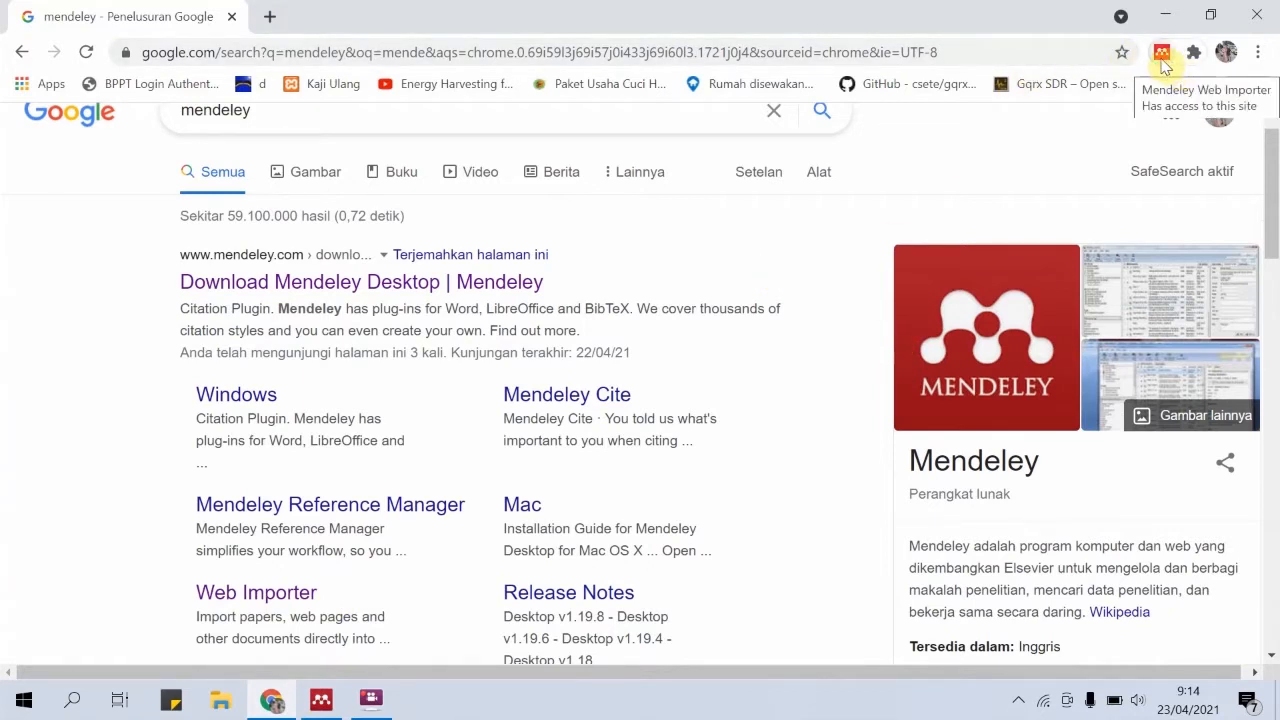
scroll(1060, 198, up, 1)
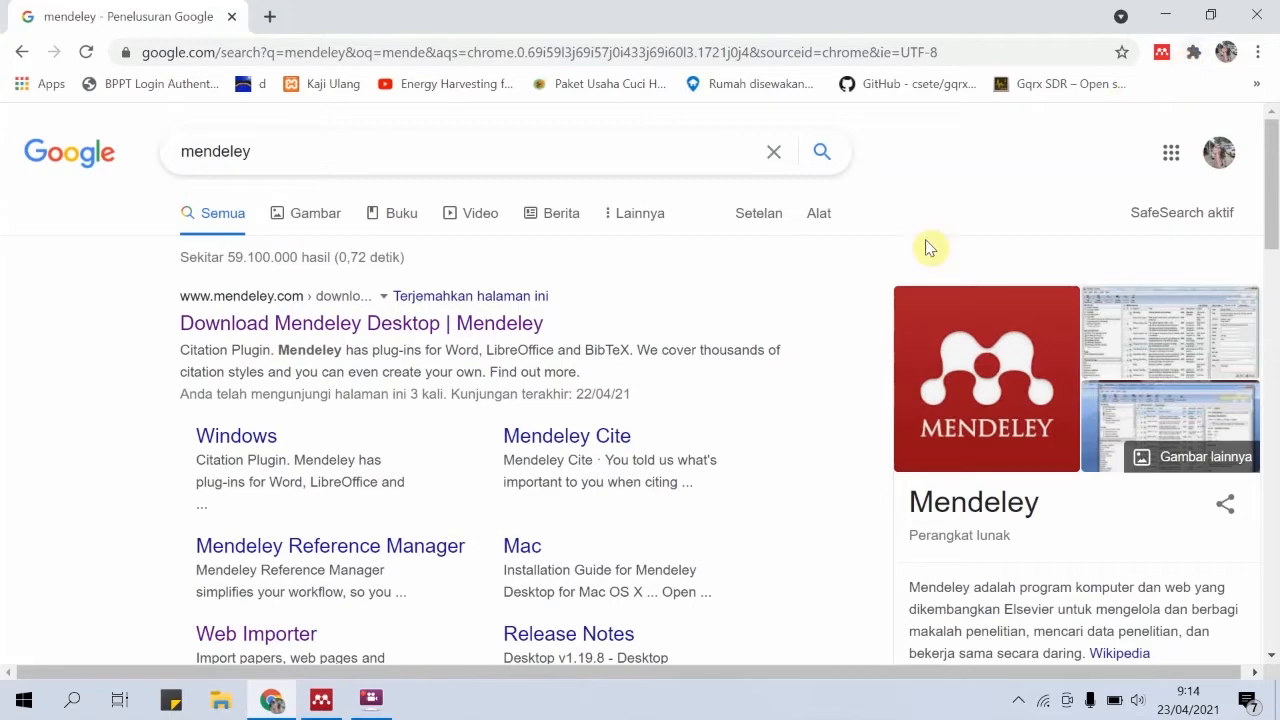
Switch to Mendeley Desktop and import the file "3 Ref suhu dan kelembaban" from the REF folder into the library
click(336, 708)
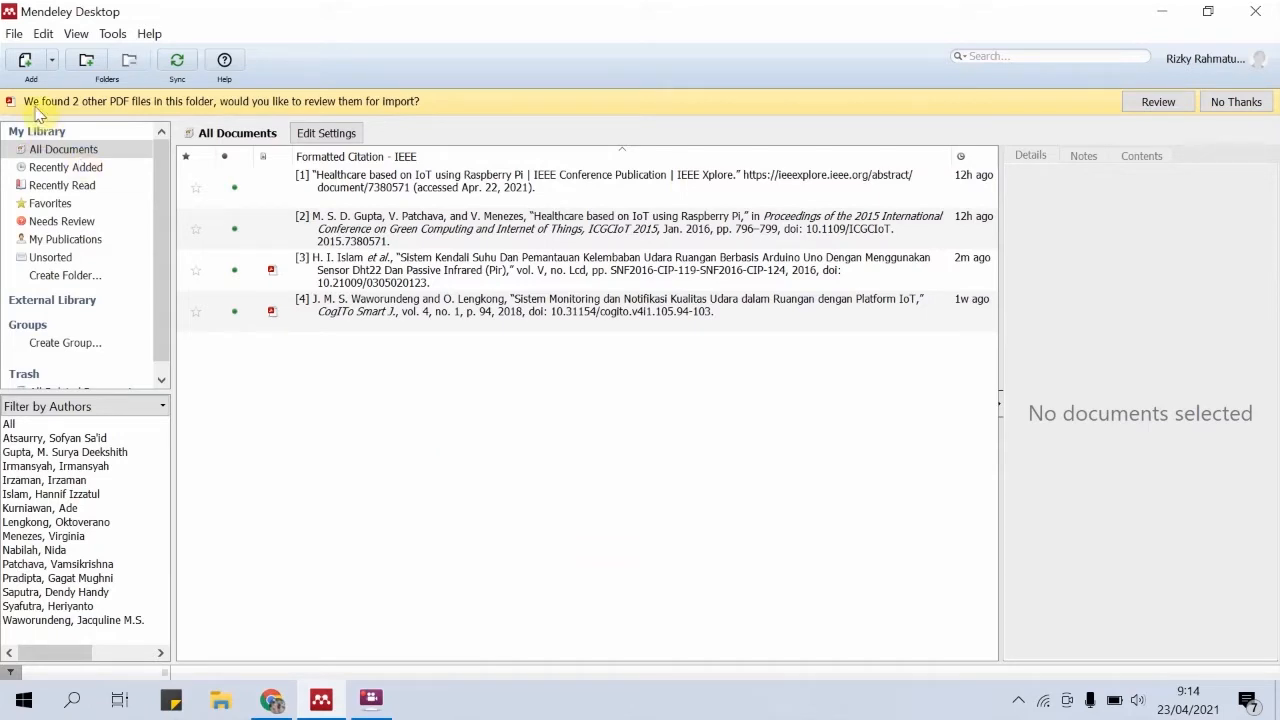
click(53, 60)
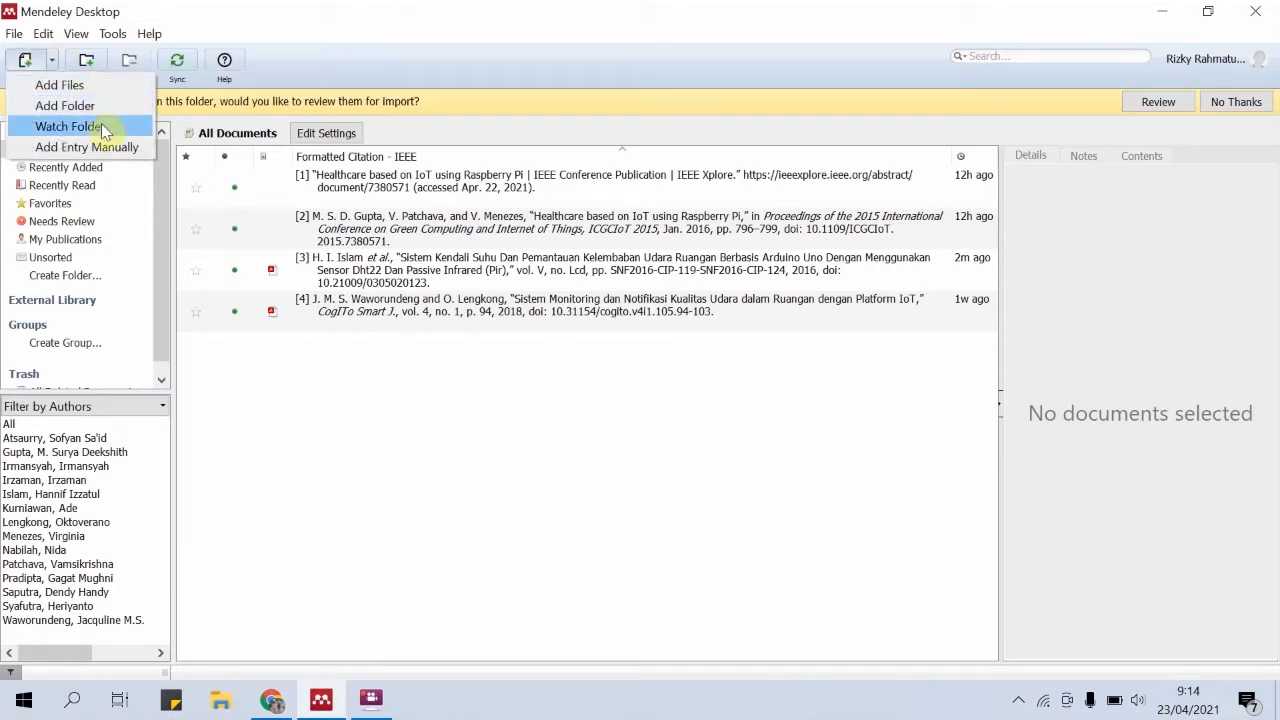
click(250, 382)
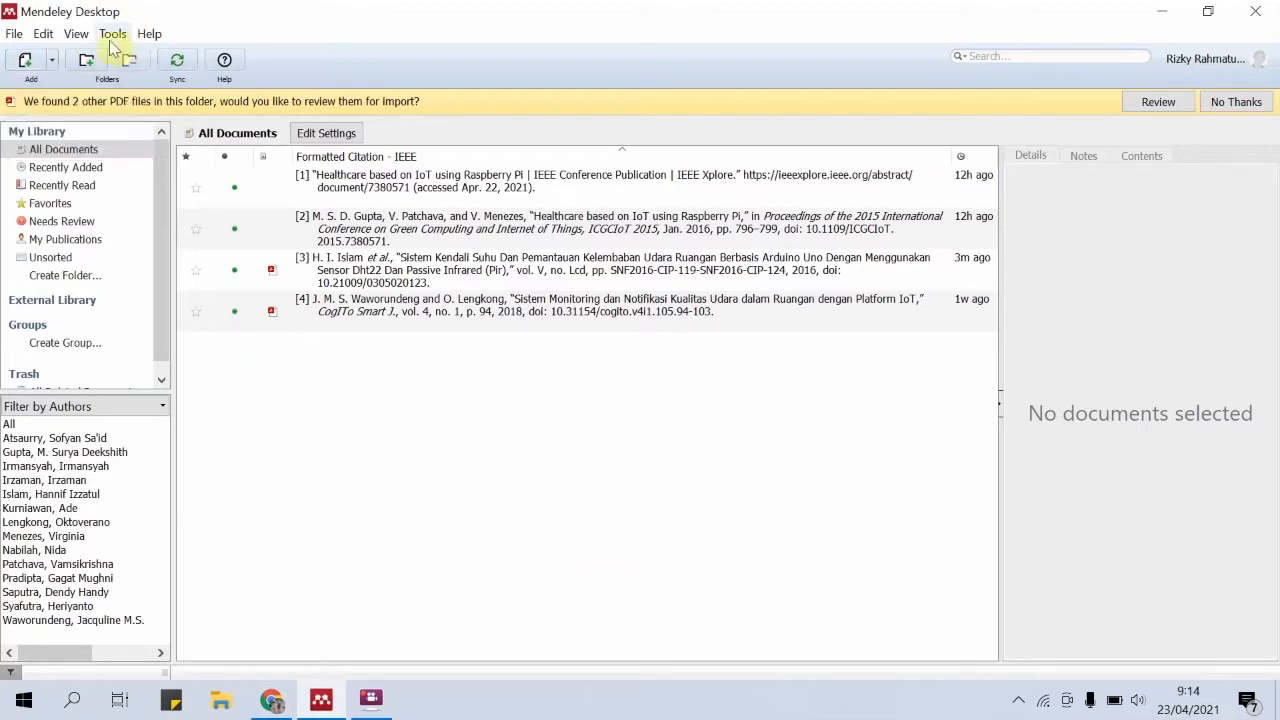
click(27, 61)
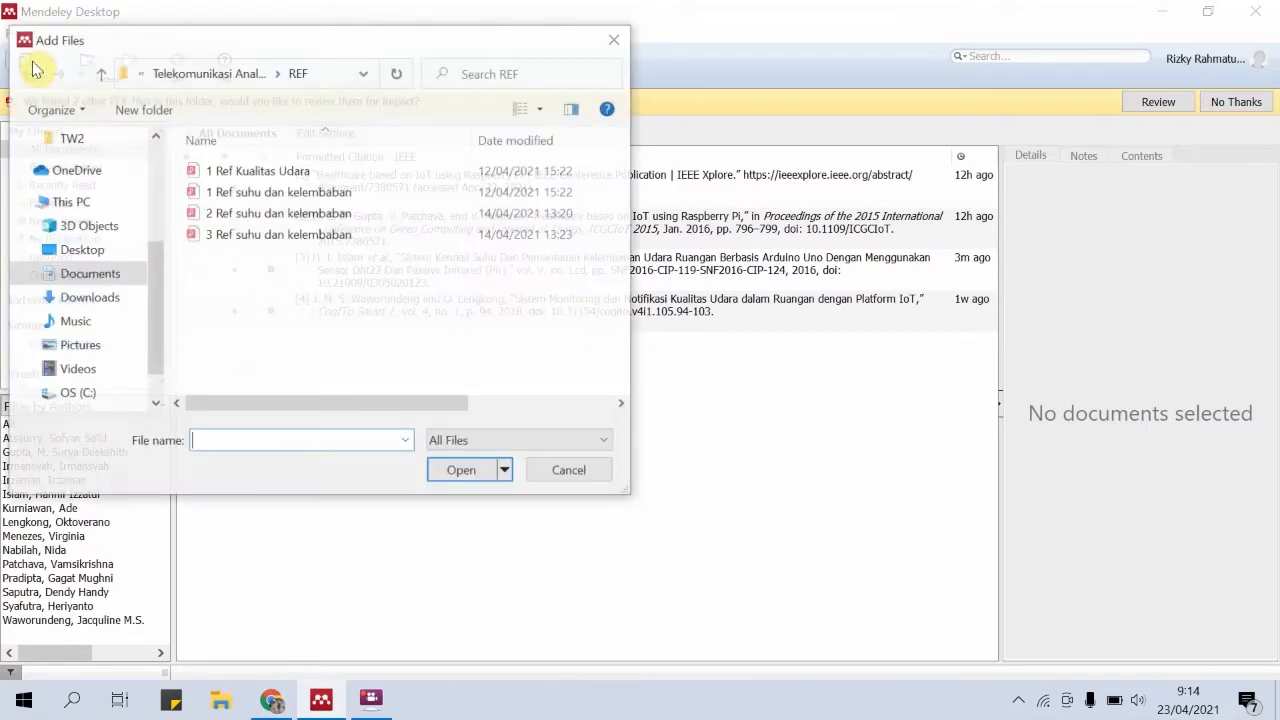
click(357, 237)
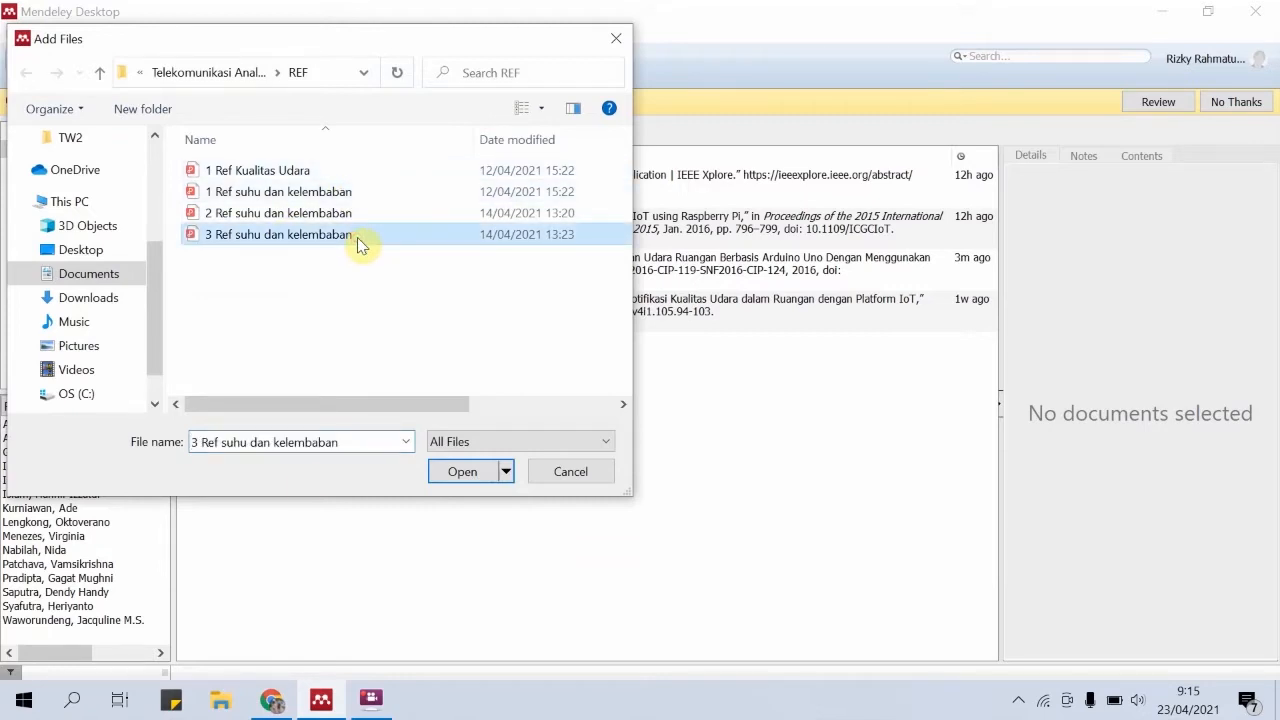
click(468, 474)
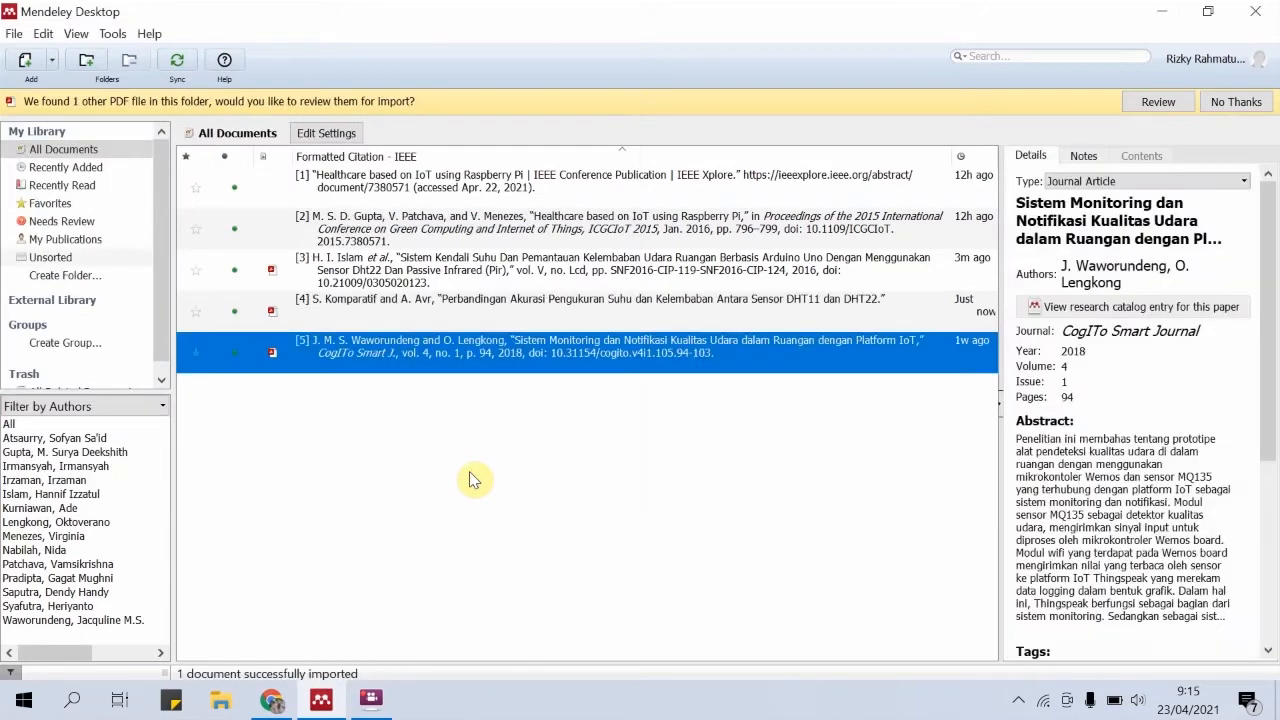
click(348, 385)
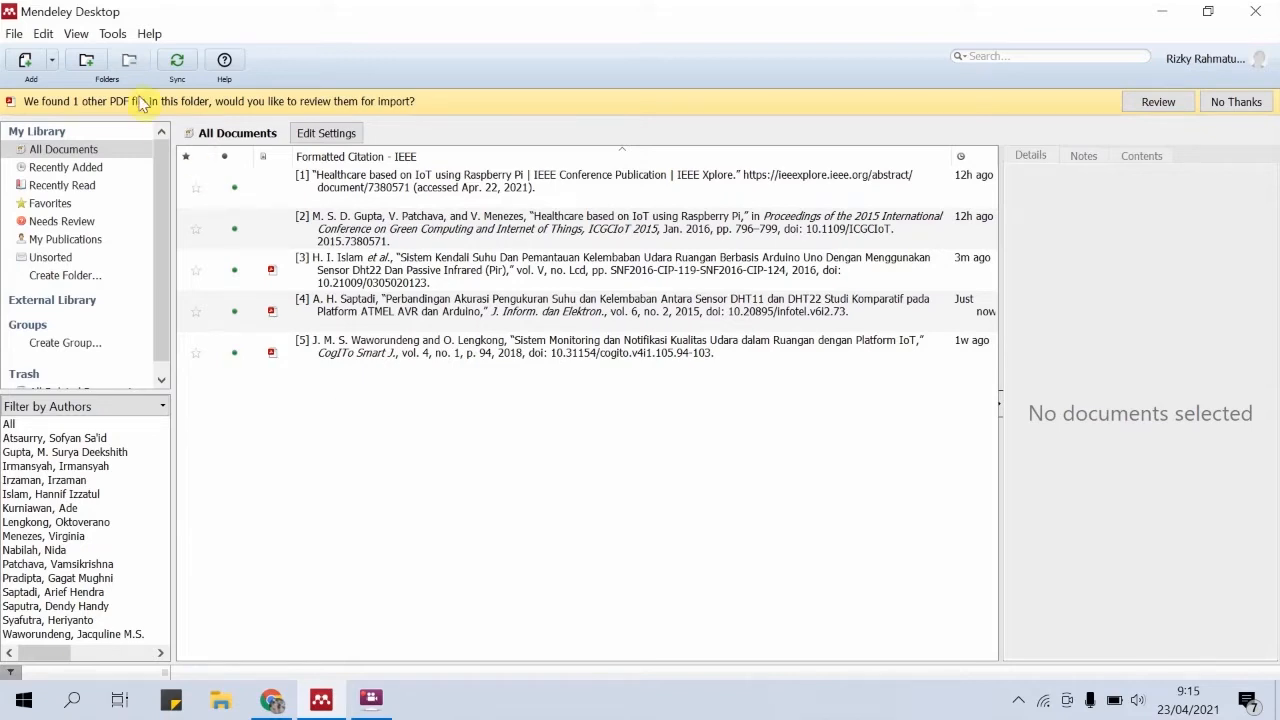
Set the library's citation style to Cite Them Right 10th edition - Harvard
click(76, 34)
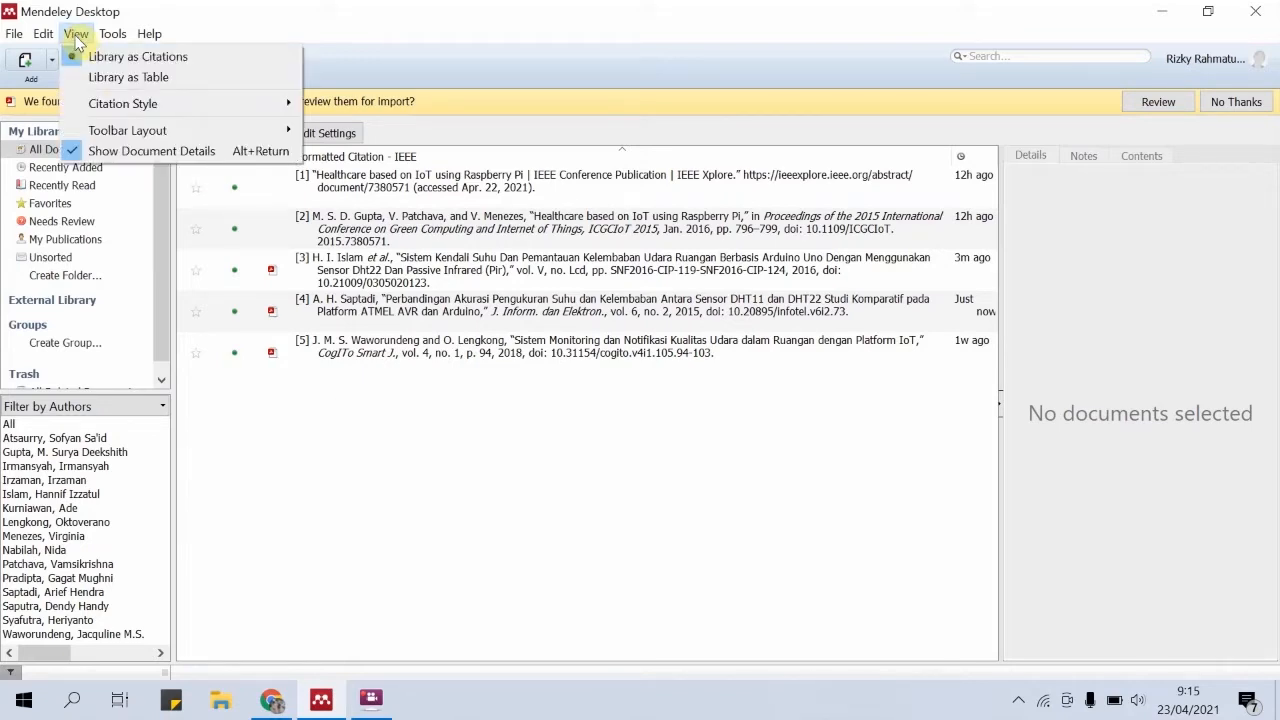
mouse_move(84, 107)
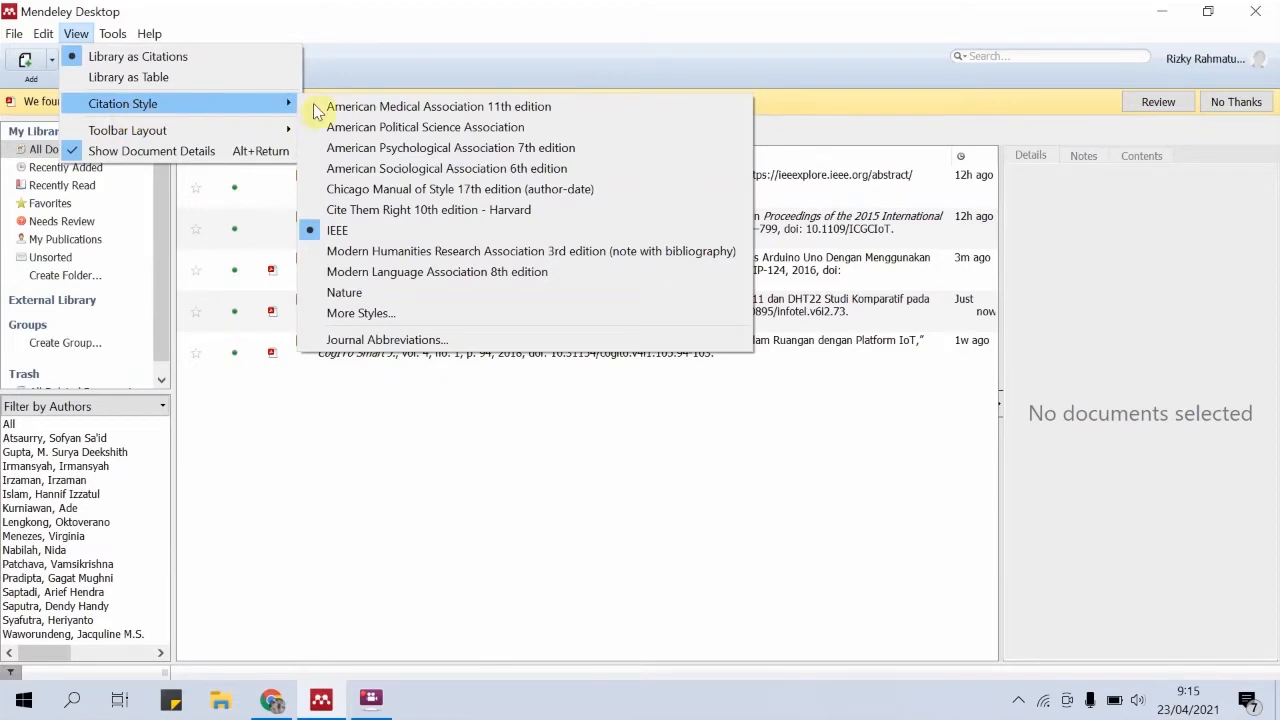
click(422, 215)
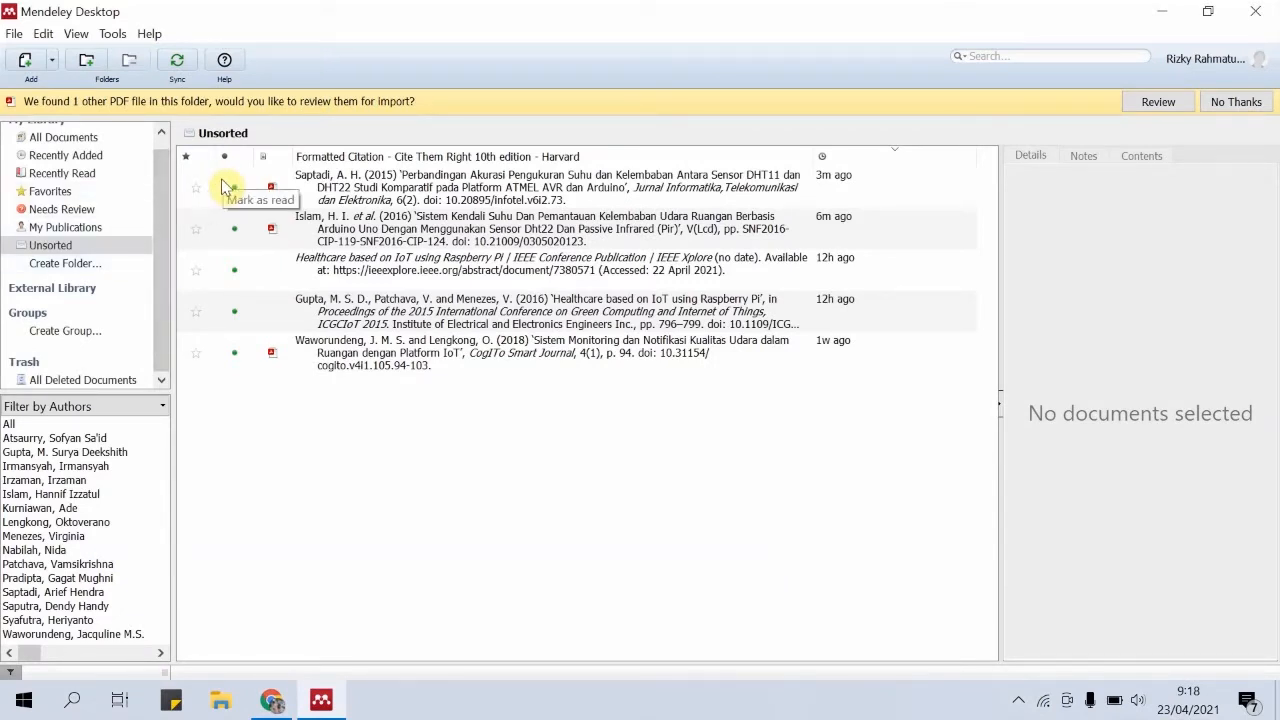
Examine the fields of the manual entry form for a new journal article, from authors to catalog IDs, and close it without saving
click(11, 35)
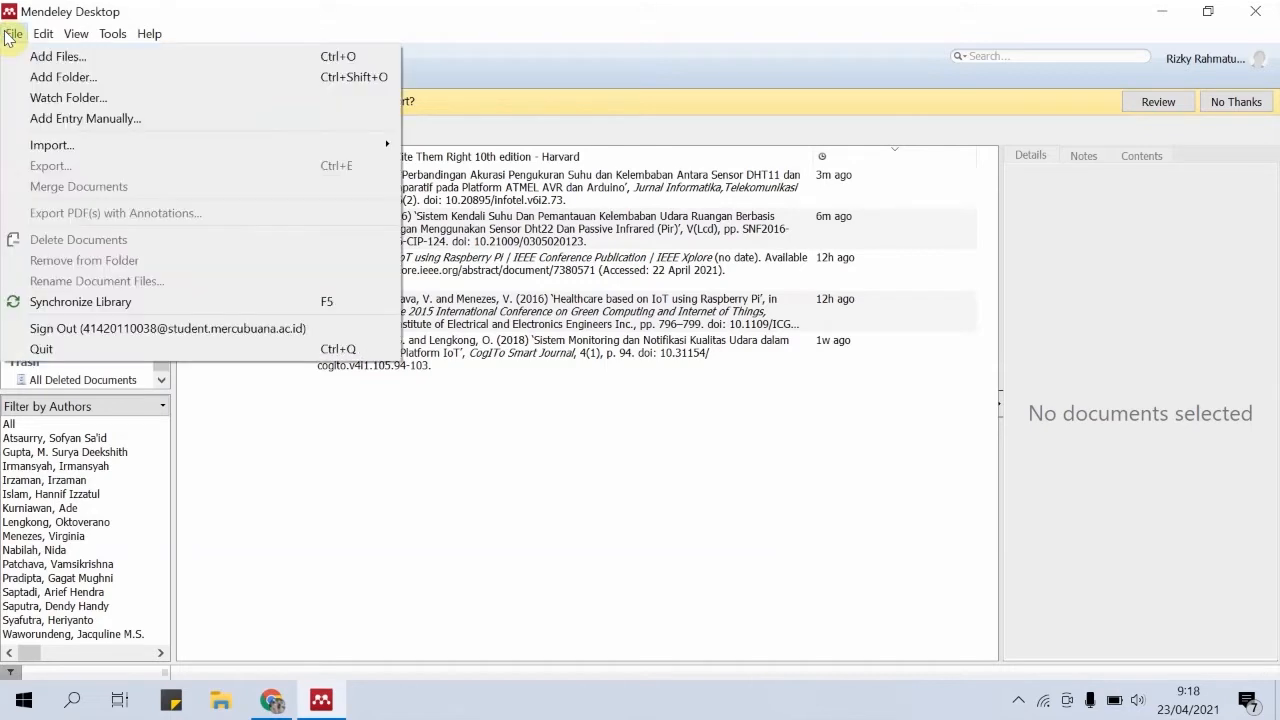
click(80, 119)
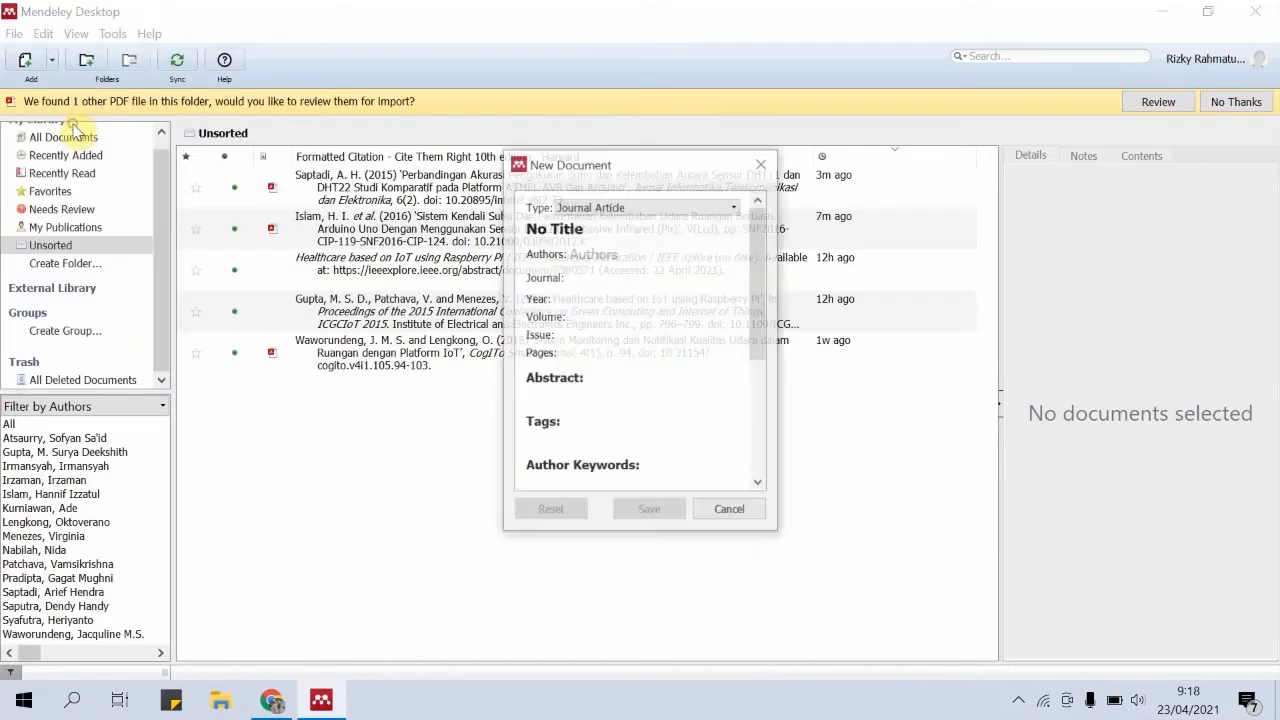
click(595, 257)
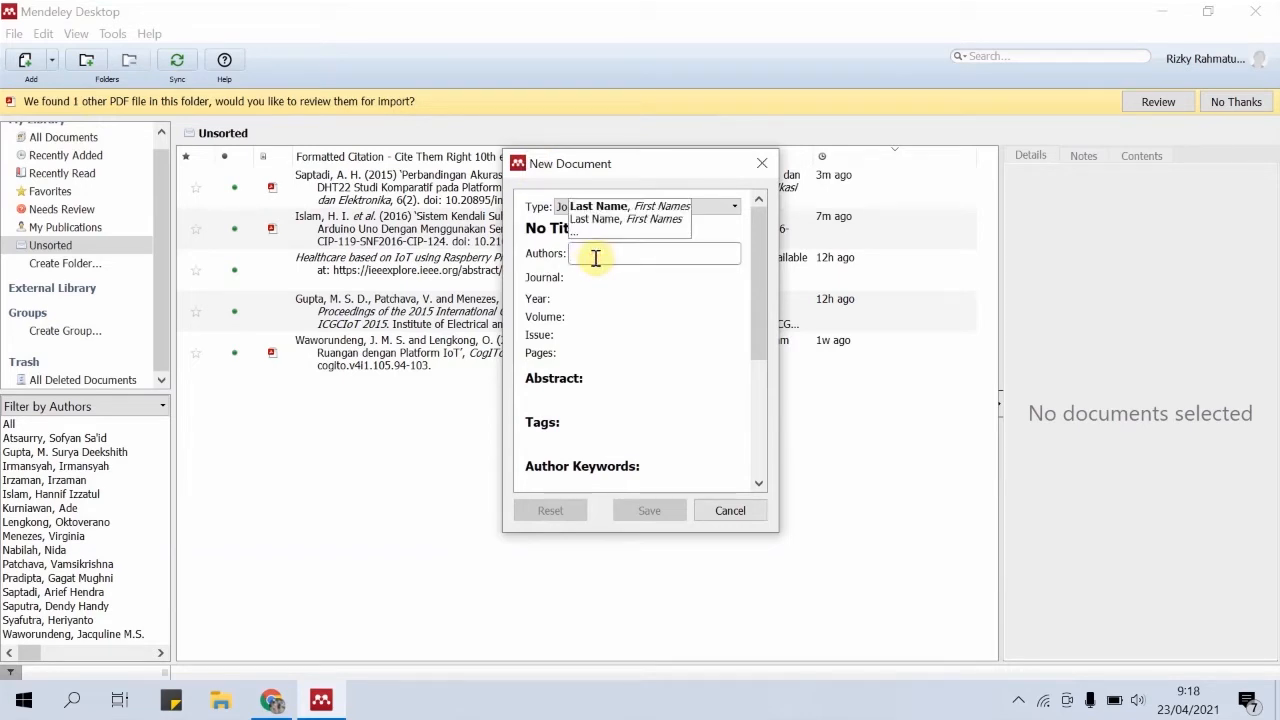
click(606, 277)
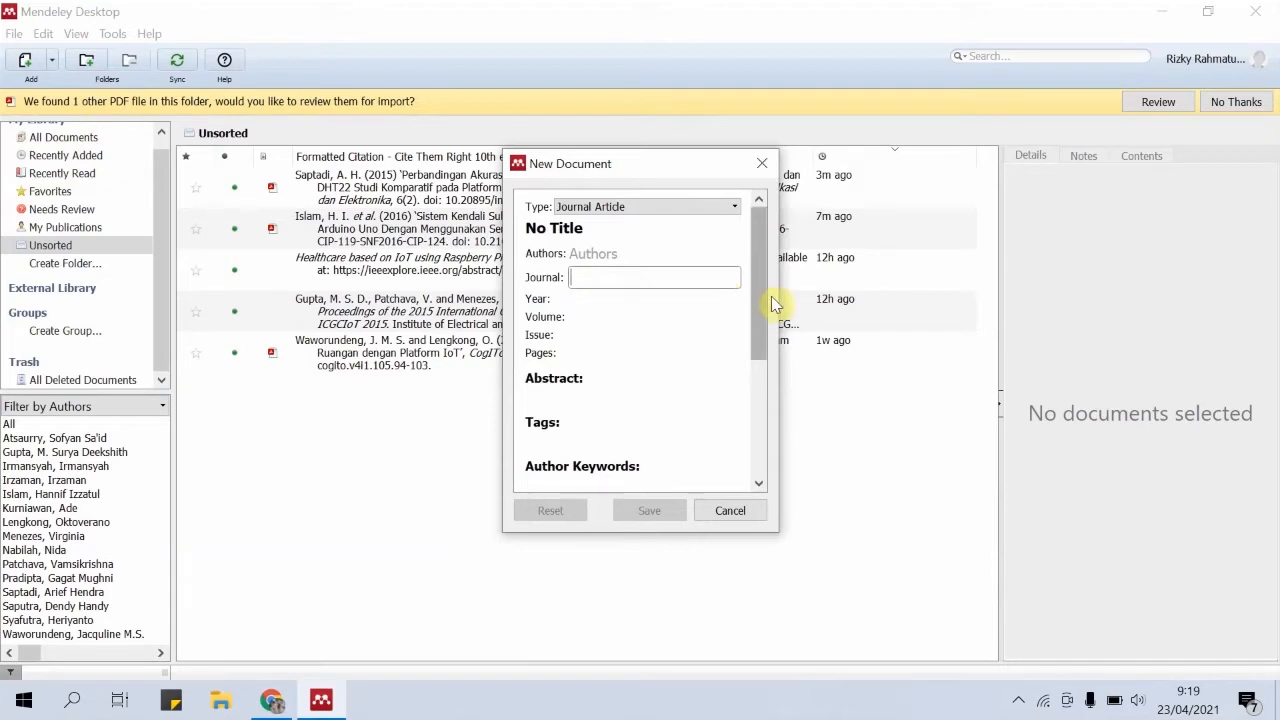
drag(763, 297, 766, 371)
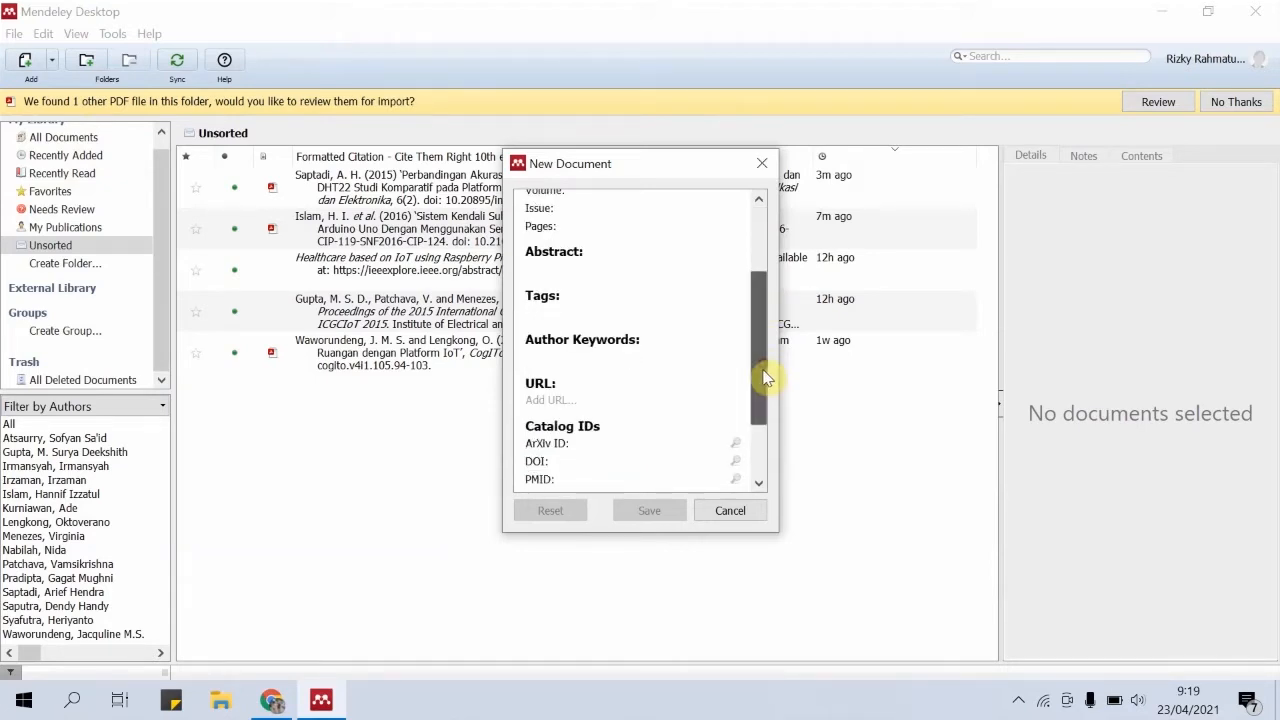
drag(763, 363, 764, 432)
click(730, 511)
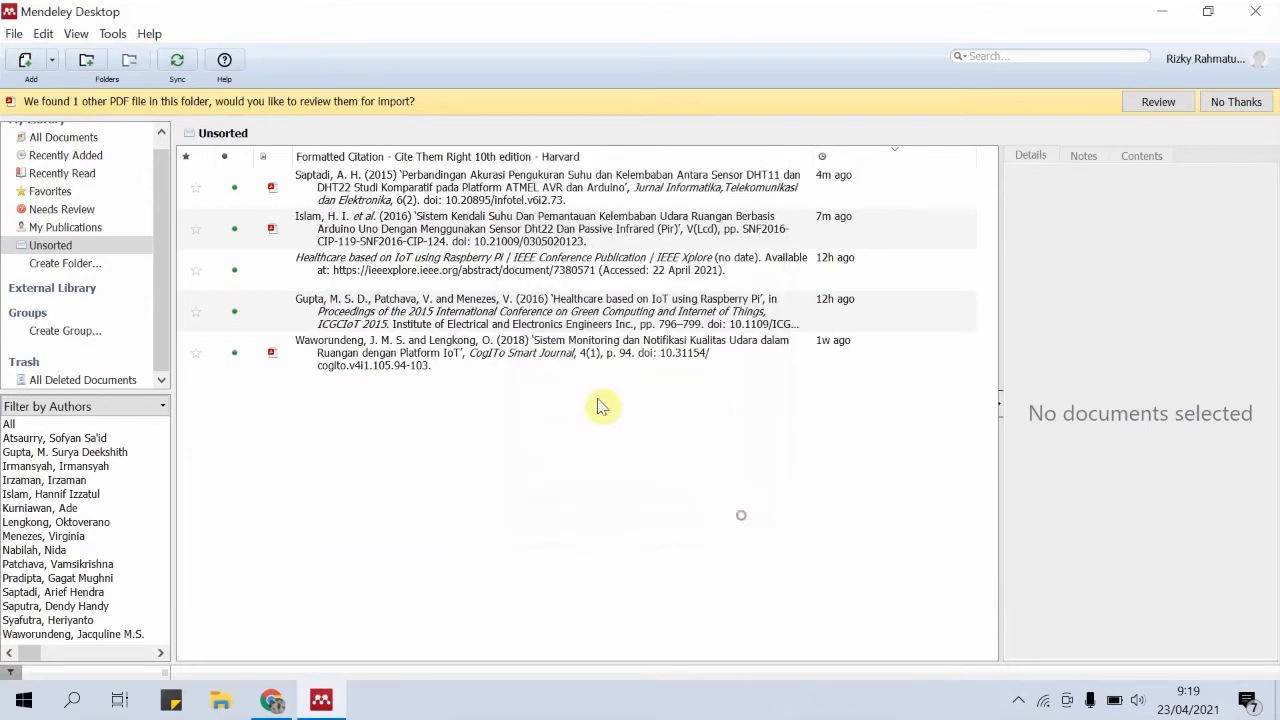
Open the paper "Sistem Monitoring dan Notifikasi Kualitas Udara dalam Ruangan dengan Platform IoT" and view its PDF and details
double_click(522, 353)
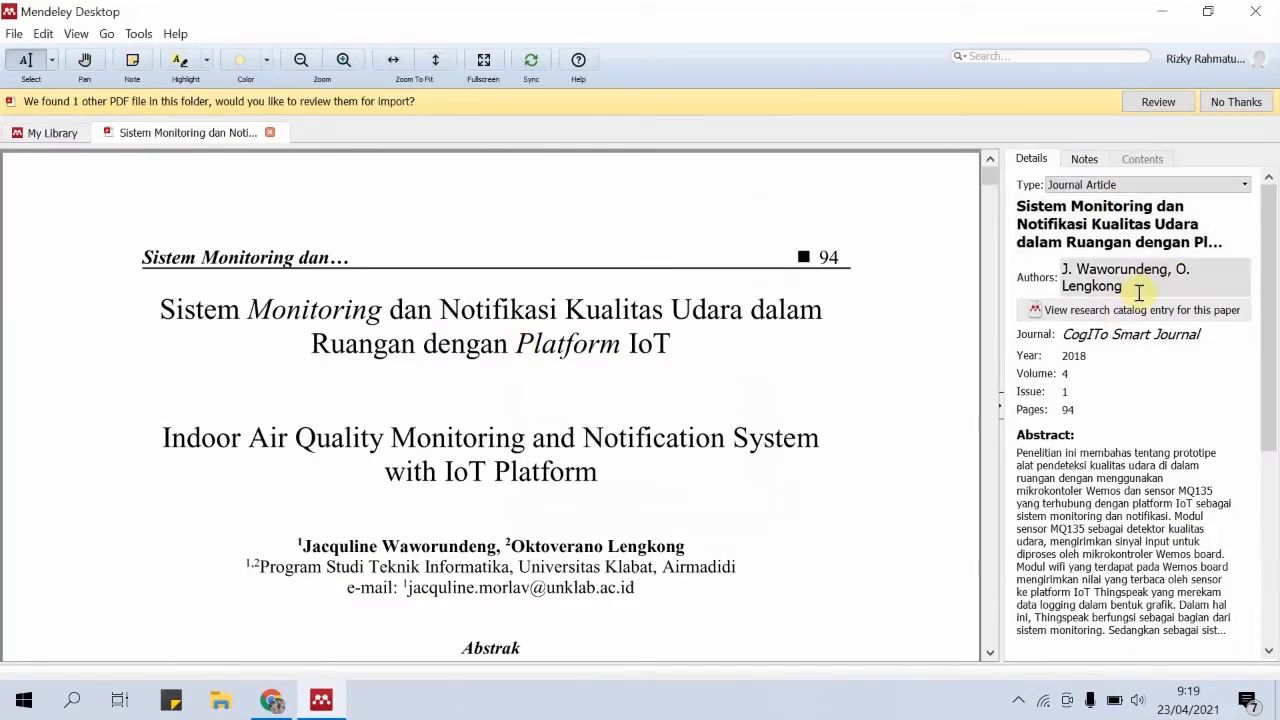
mouse_move(997, 180)
mouse_down()
mouse_move(995, 222)
mouse_move(997, 188)
mouse_up()
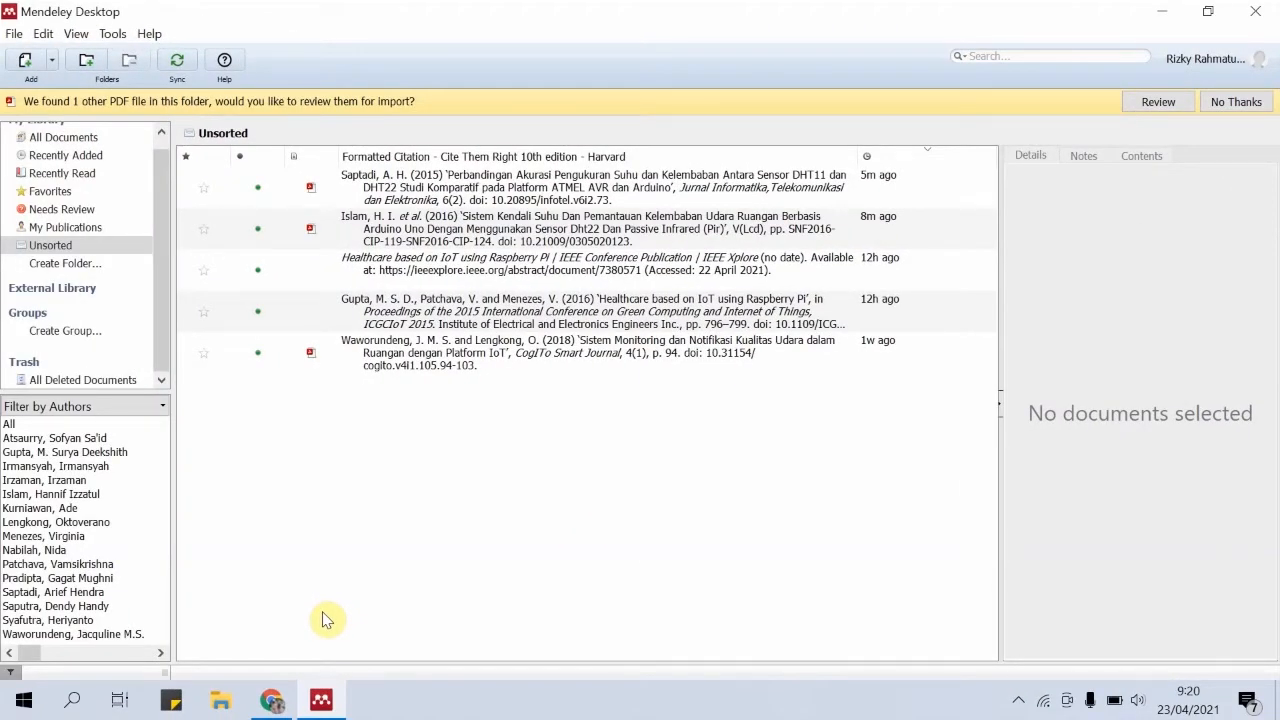
click(271, 700)
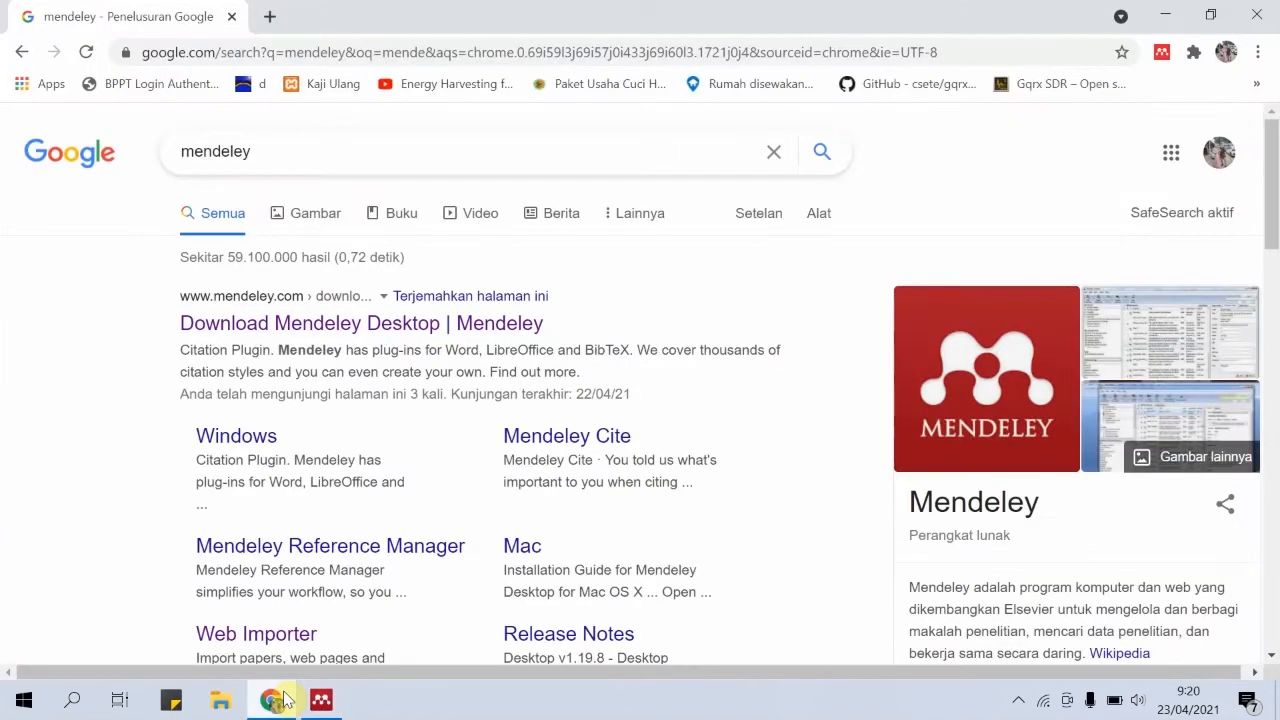
click(318, 700)
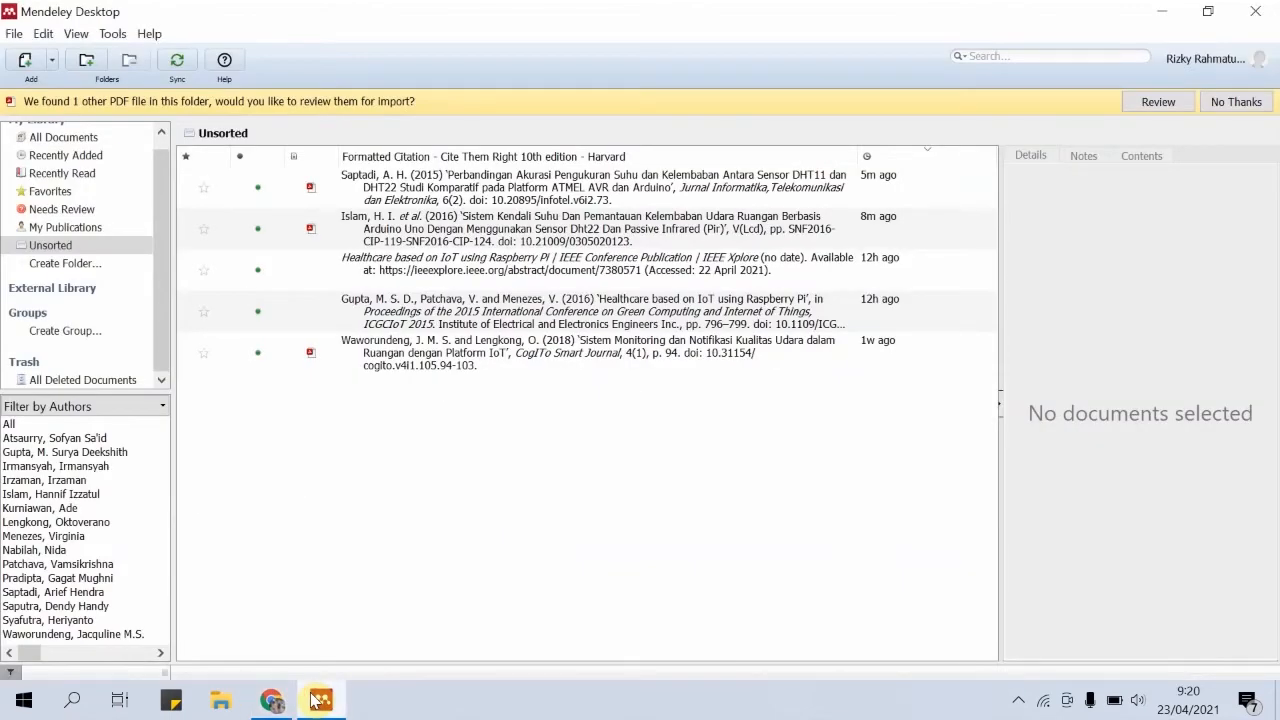
mouse_move(285, 704)
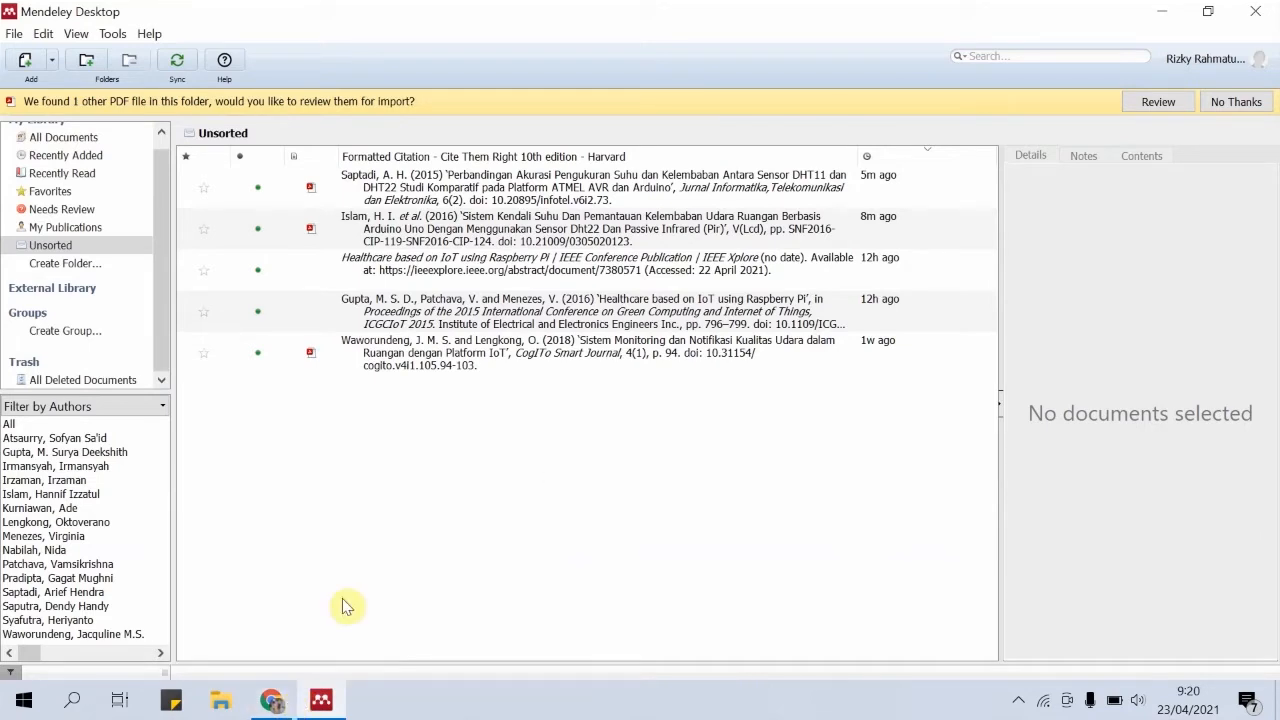
Switch to Chrome, search for "google scholar" in a new tab and open the Google Scholar site
click(272, 702)
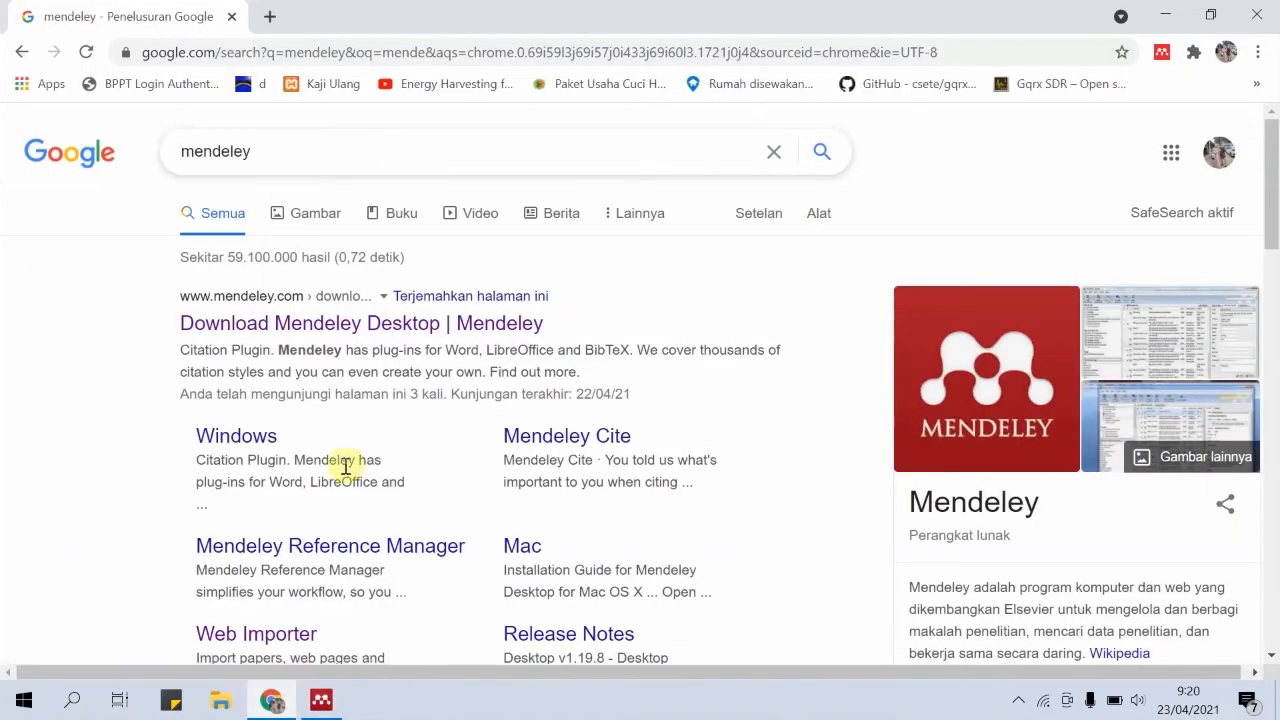
click(272, 17)
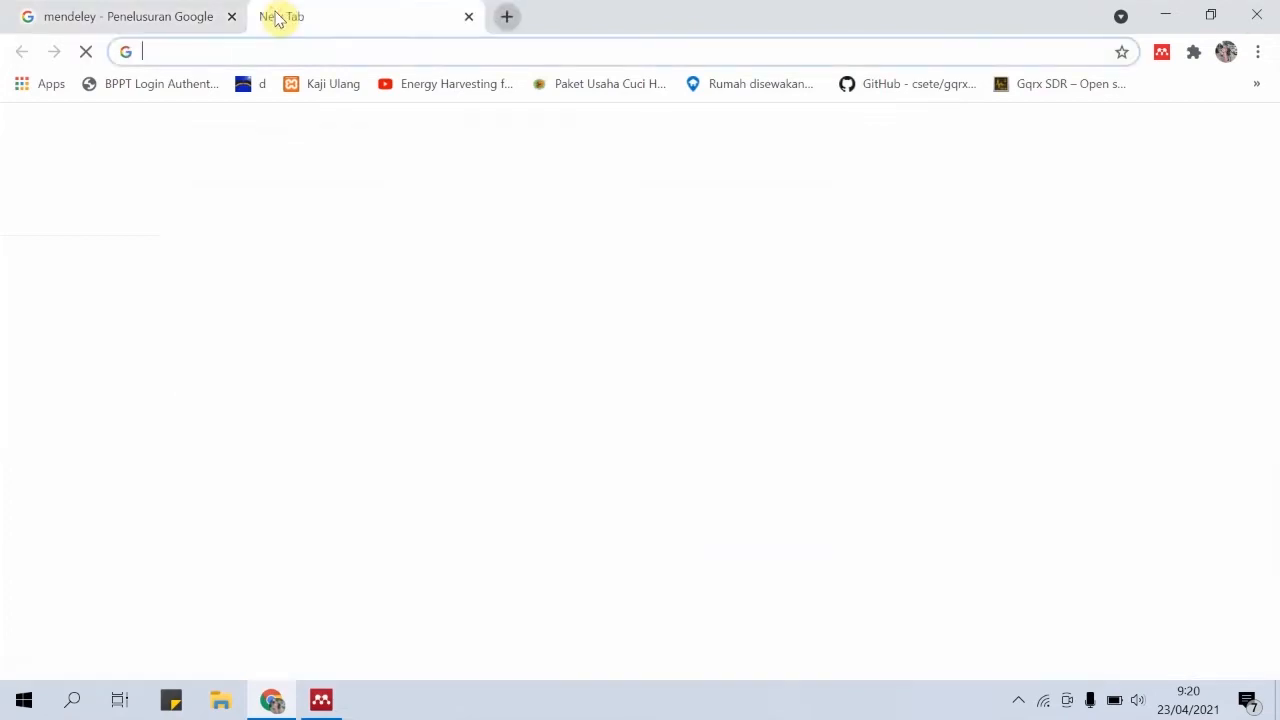
text(goo)
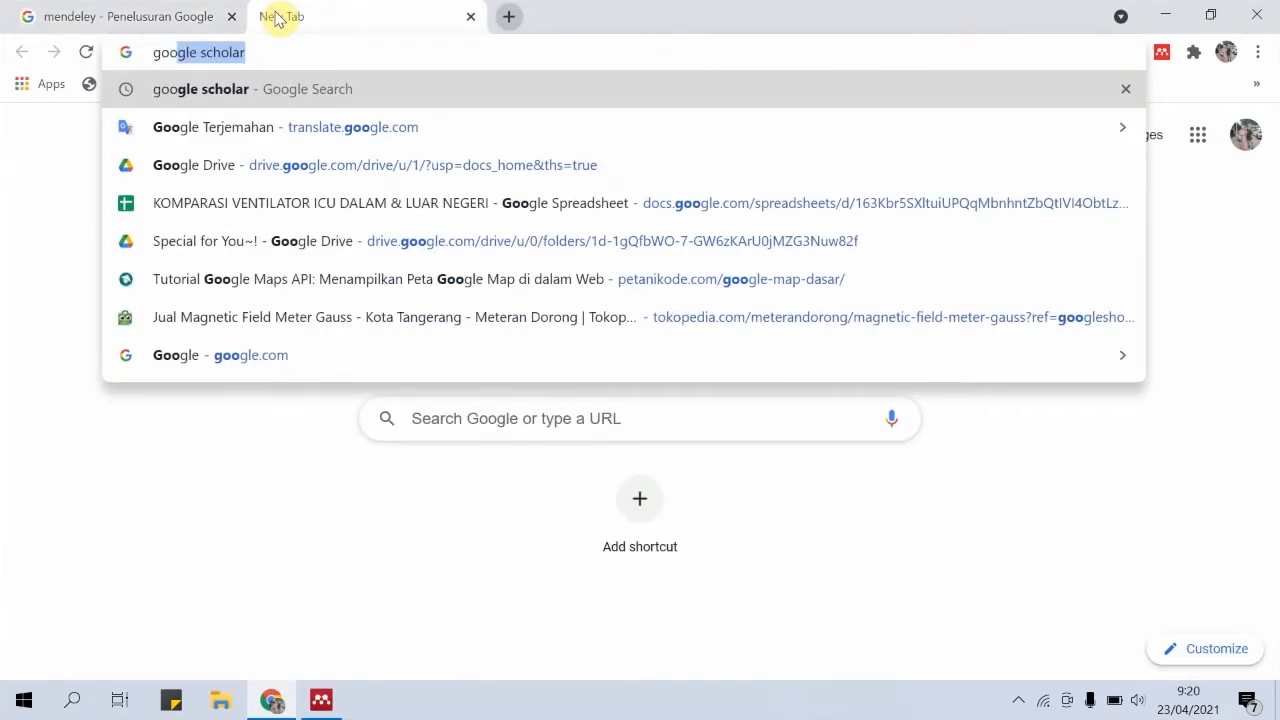
key(Return)
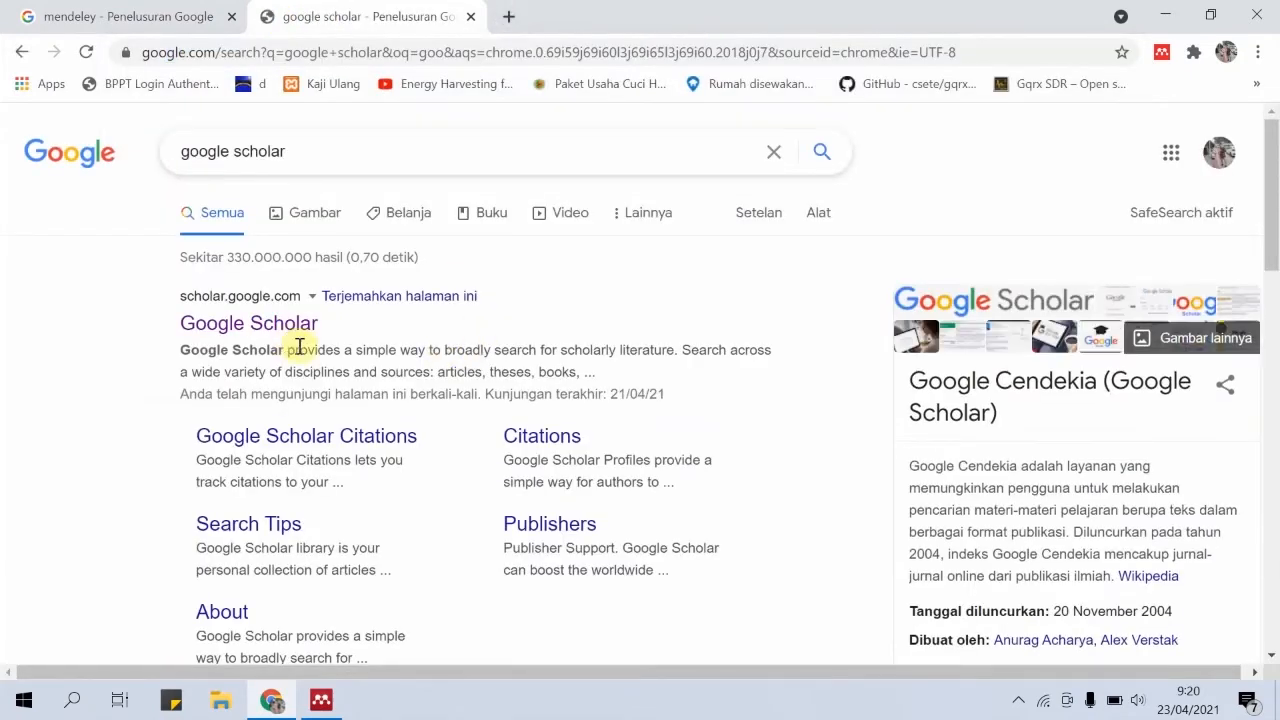
scroll(290, 345, down, 3)
scroll(295, 340, up, 3)
scroll(280, 280, down, 1)
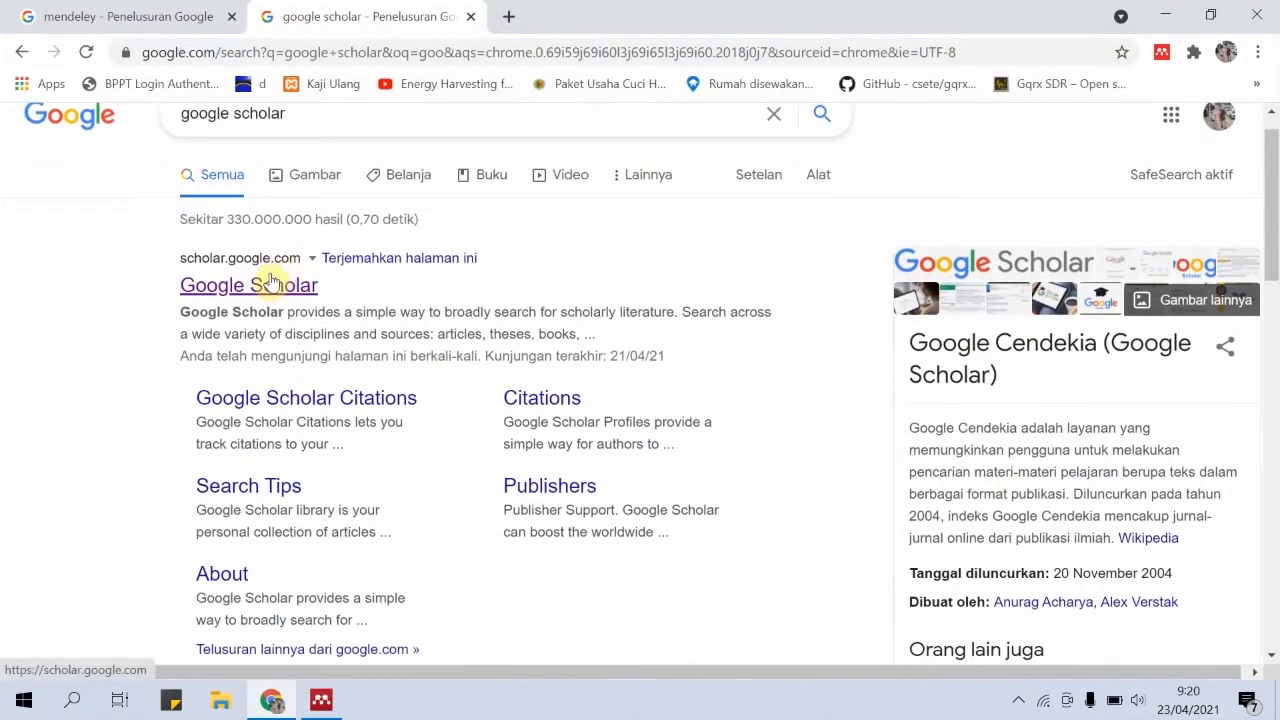
click(272, 284)
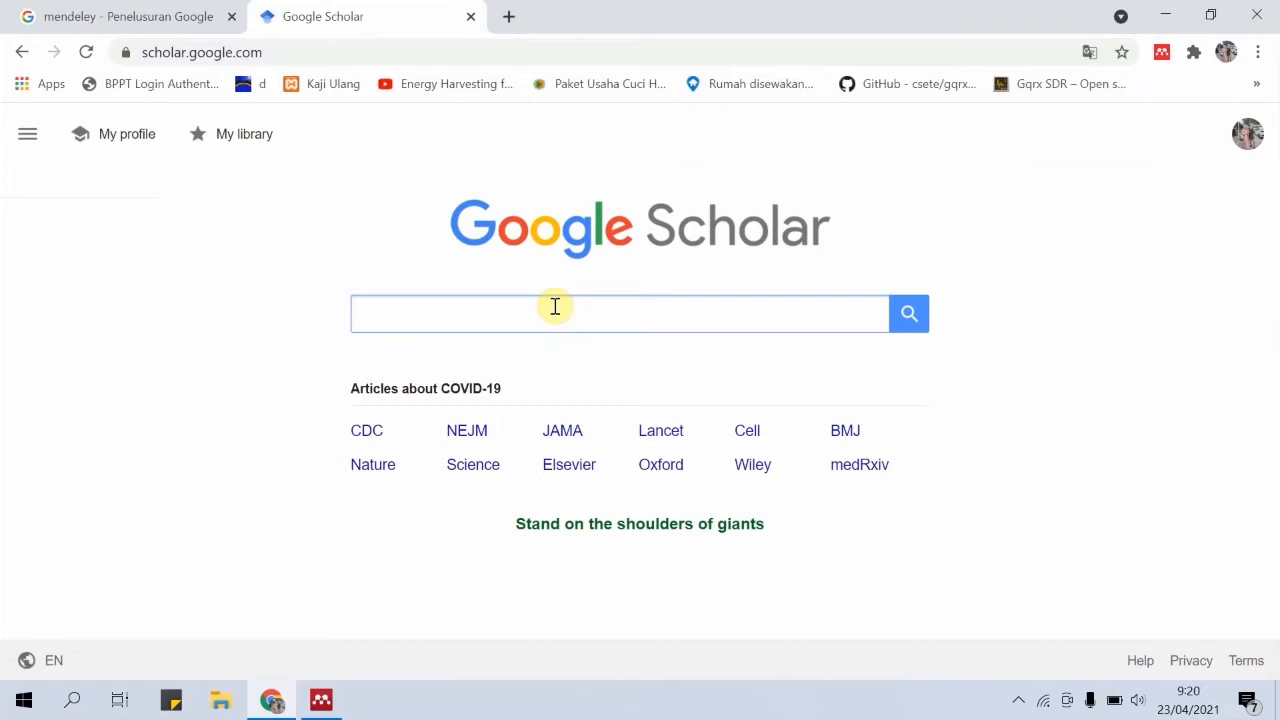
Search Google Scholar for "arduino microcontroller" and open the 2013 result "Arduino microcontroller processing for everyone!"
text(arduino)
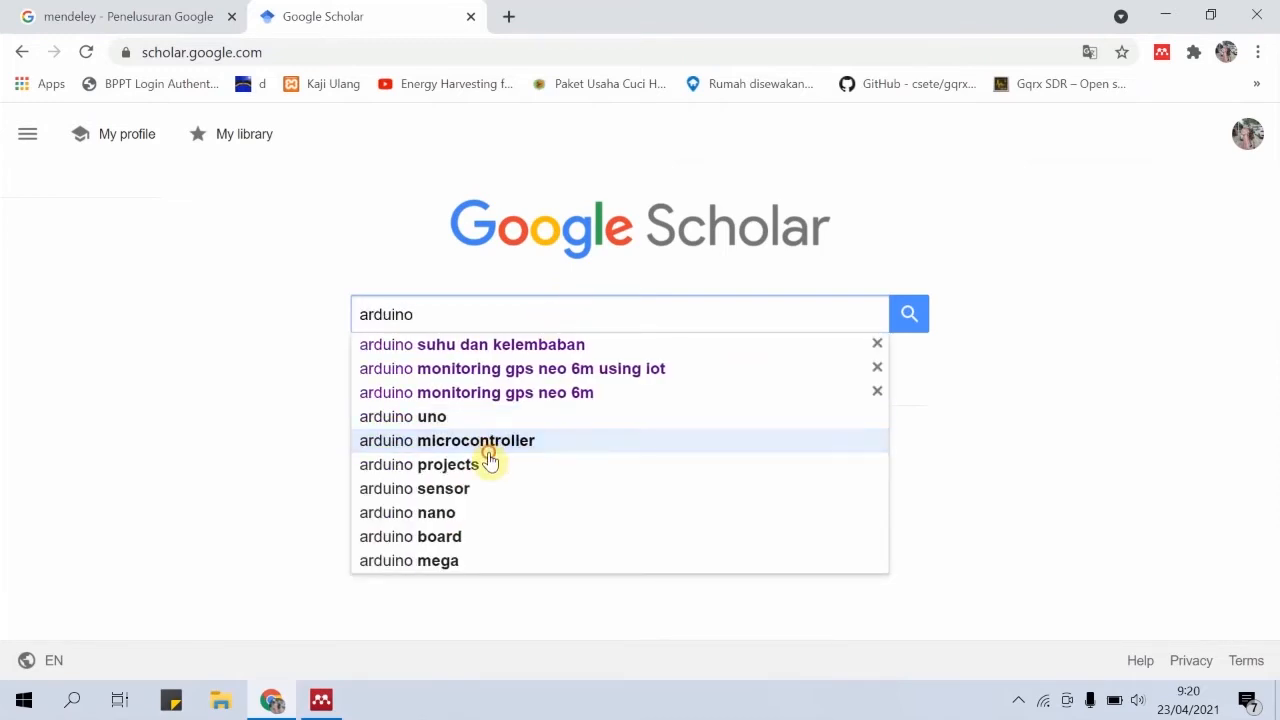
click(490, 450)
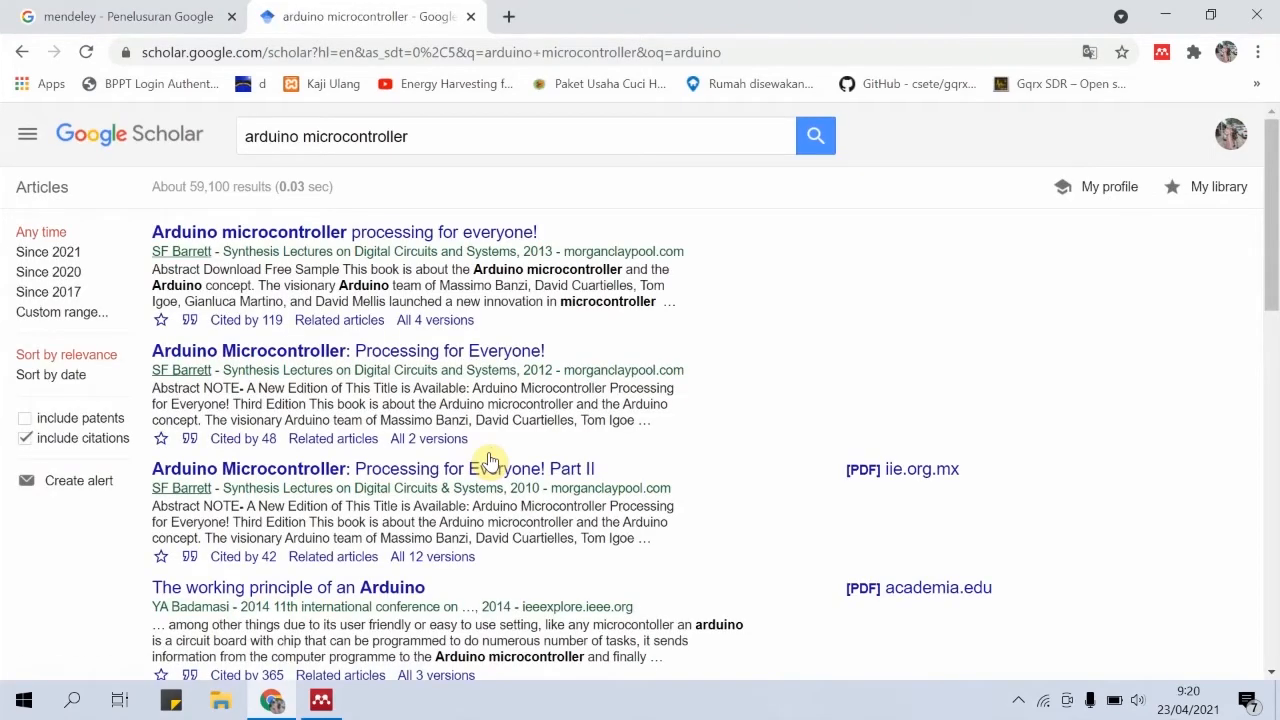
scroll(305, 486, down, 4)
scroll(307, 490, up, 4)
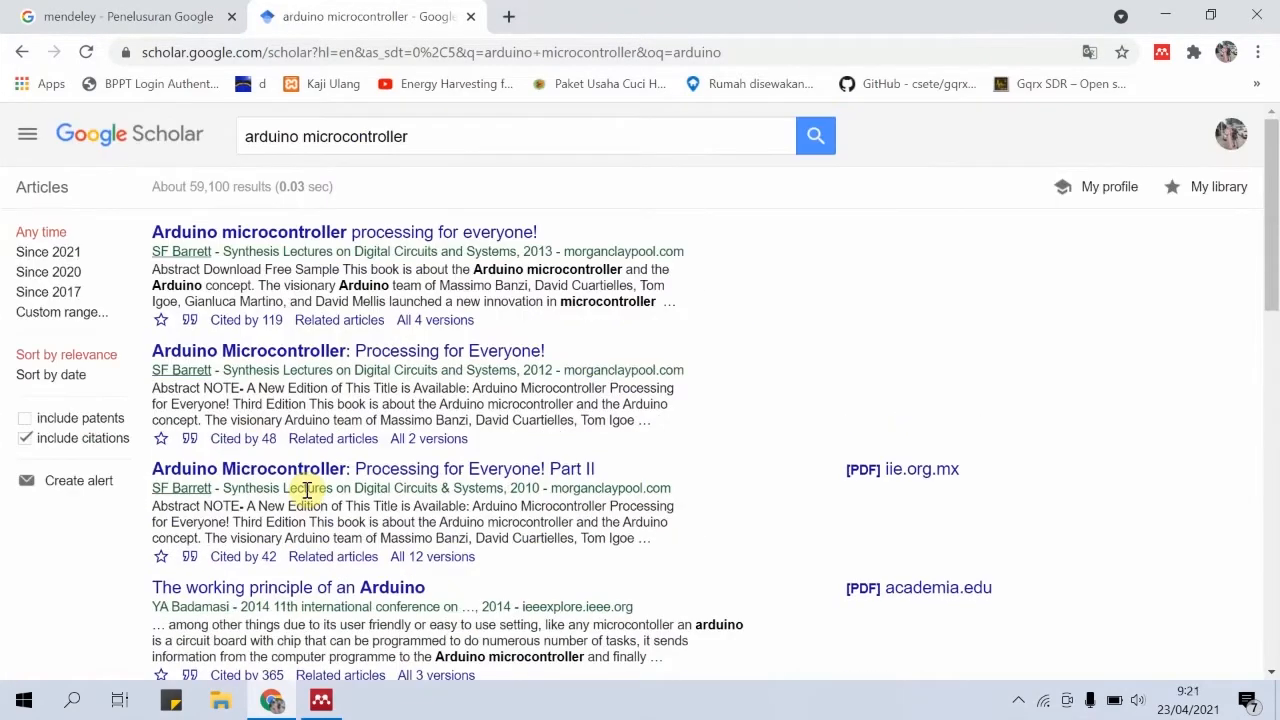
click(336, 231)
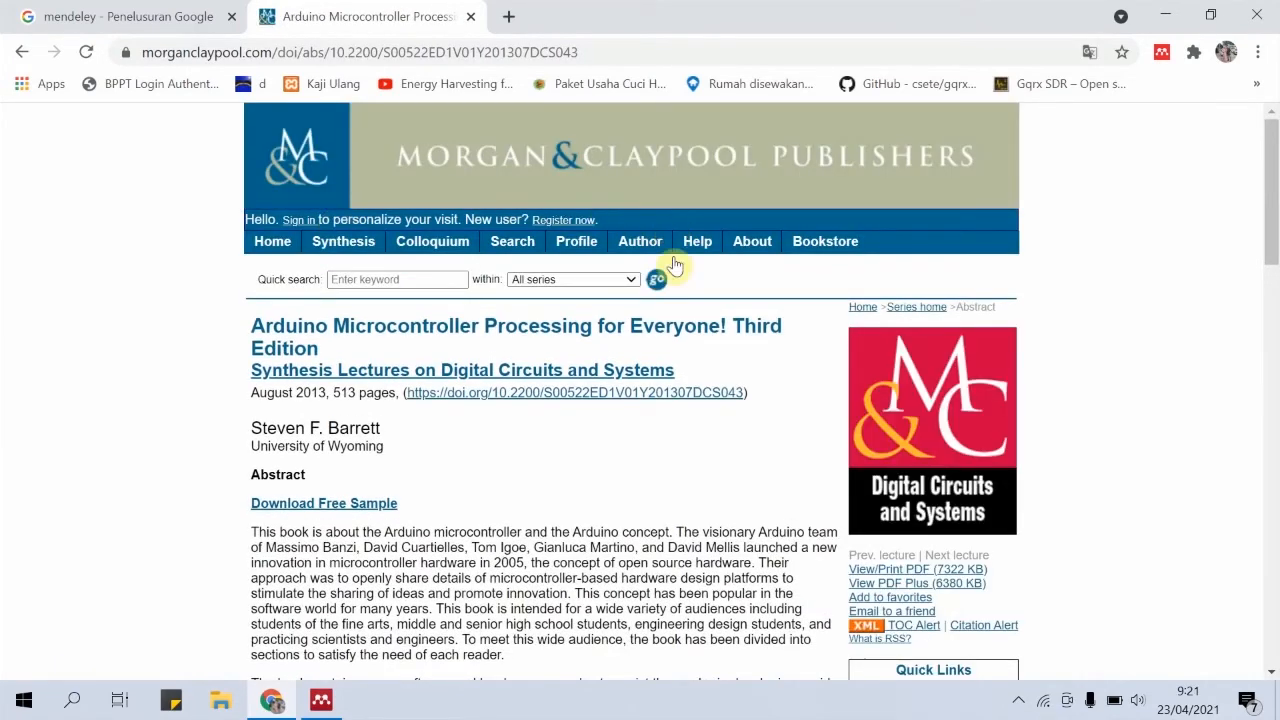
Review the book's abstract page and add only its main reference to the library with the Mendeley Web Importer
scroll(501, 487, down, 1)
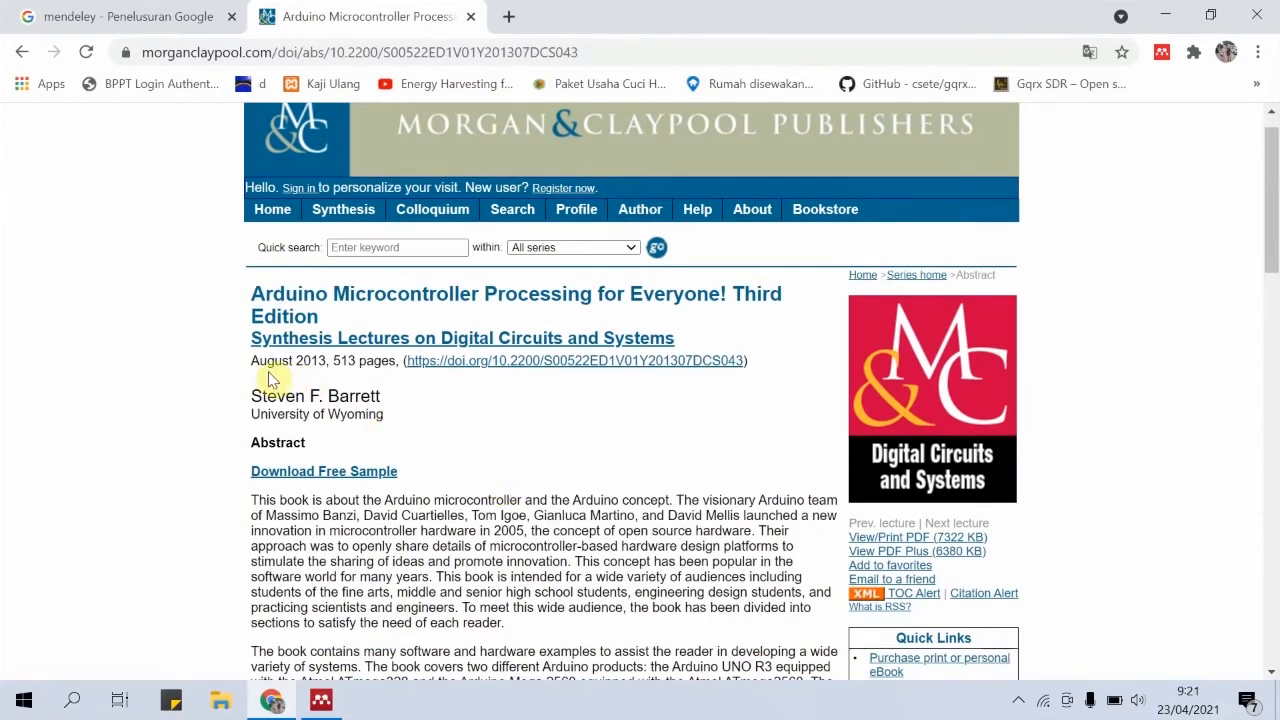
scroll(510, 392, down, 5)
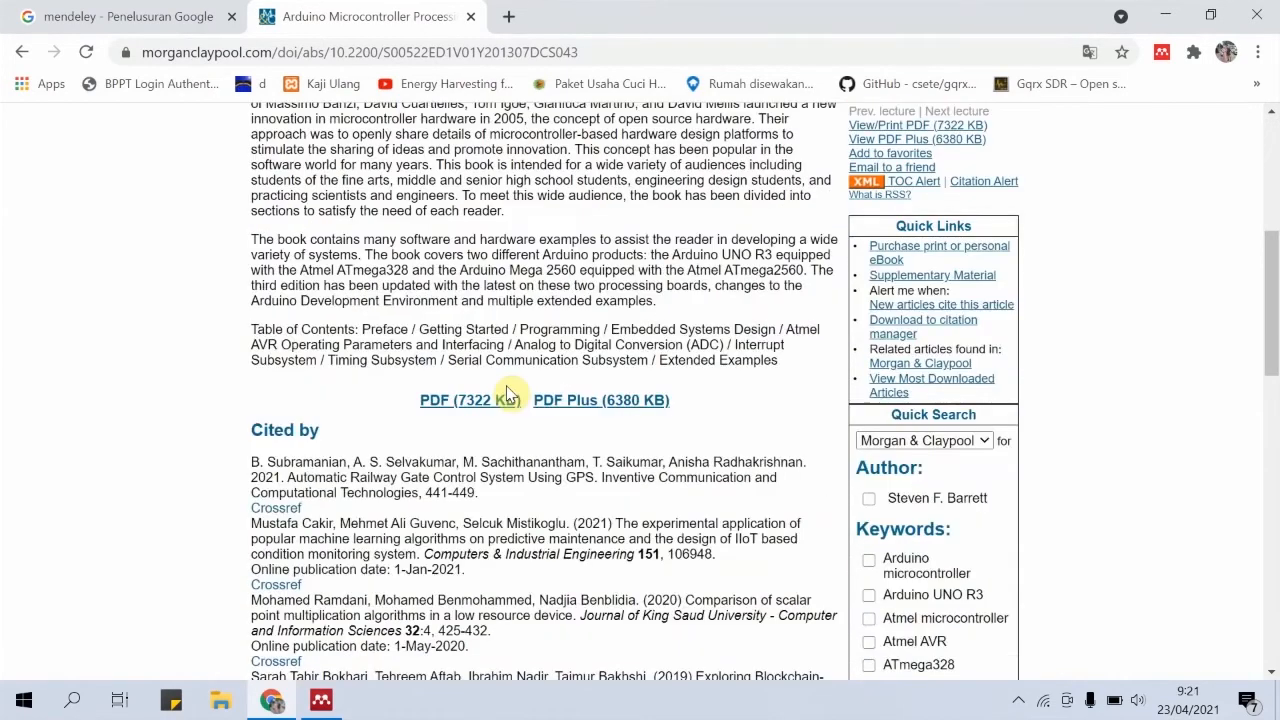
scroll(460, 505, up, 5)
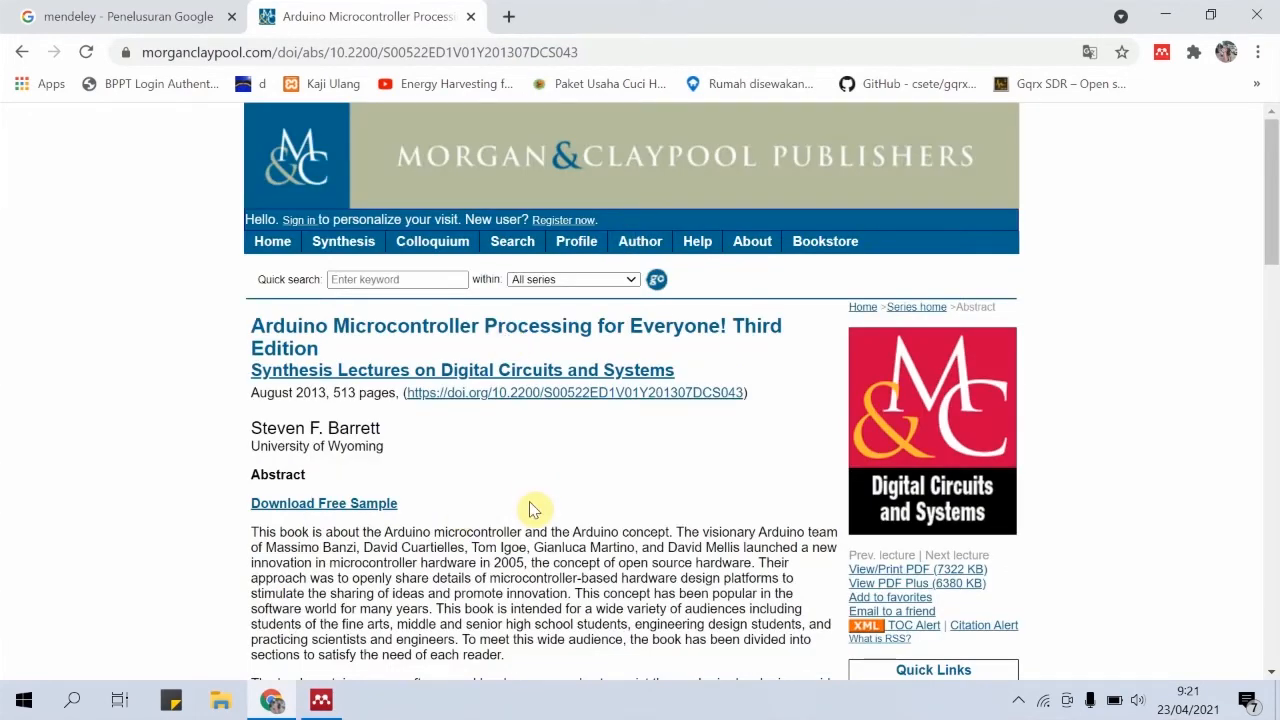
click(1162, 54)
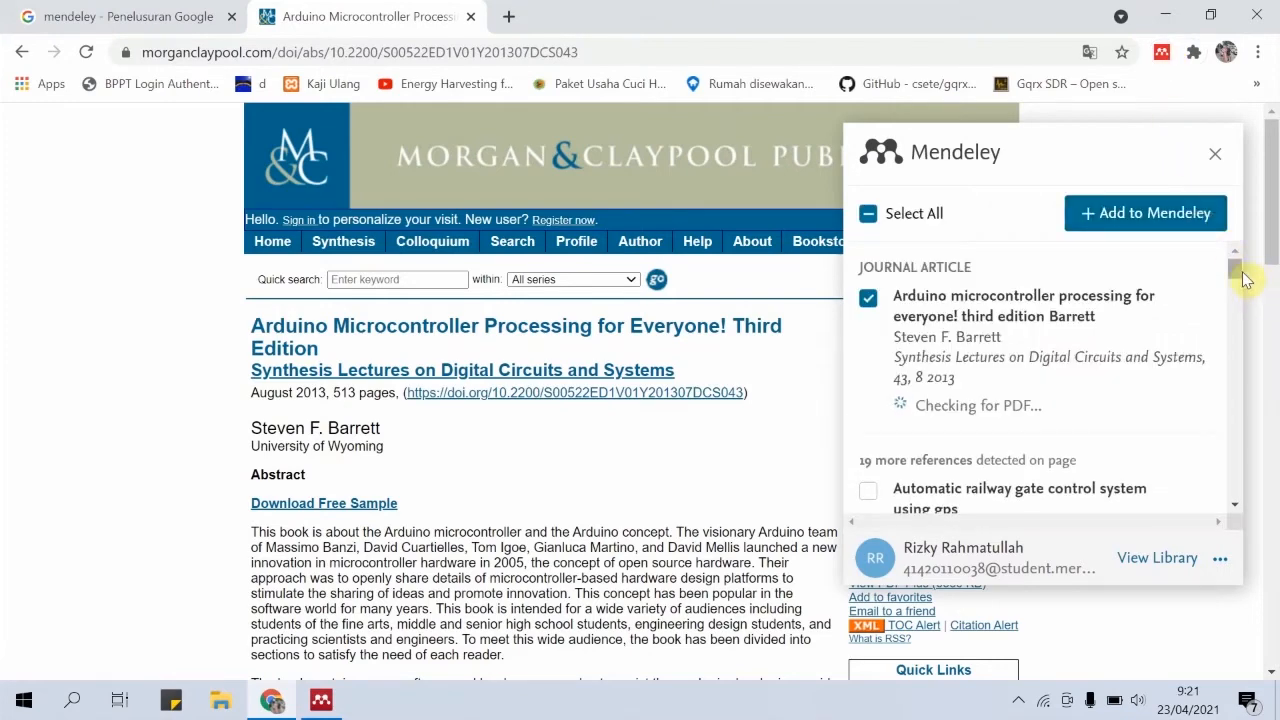
mouse_move(1237, 280)
mouse_down()
mouse_move(1237, 297)
mouse_move(1244, 263)
mouse_up()
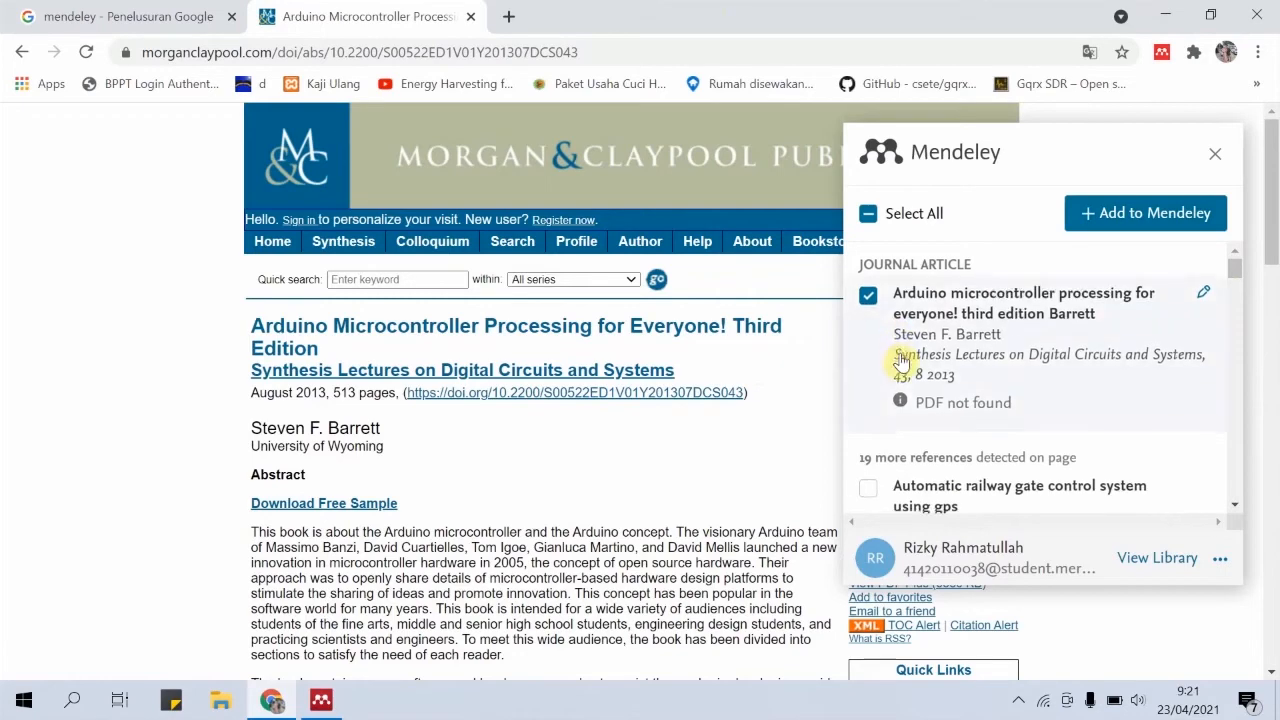
scroll(900, 362, down, 1)
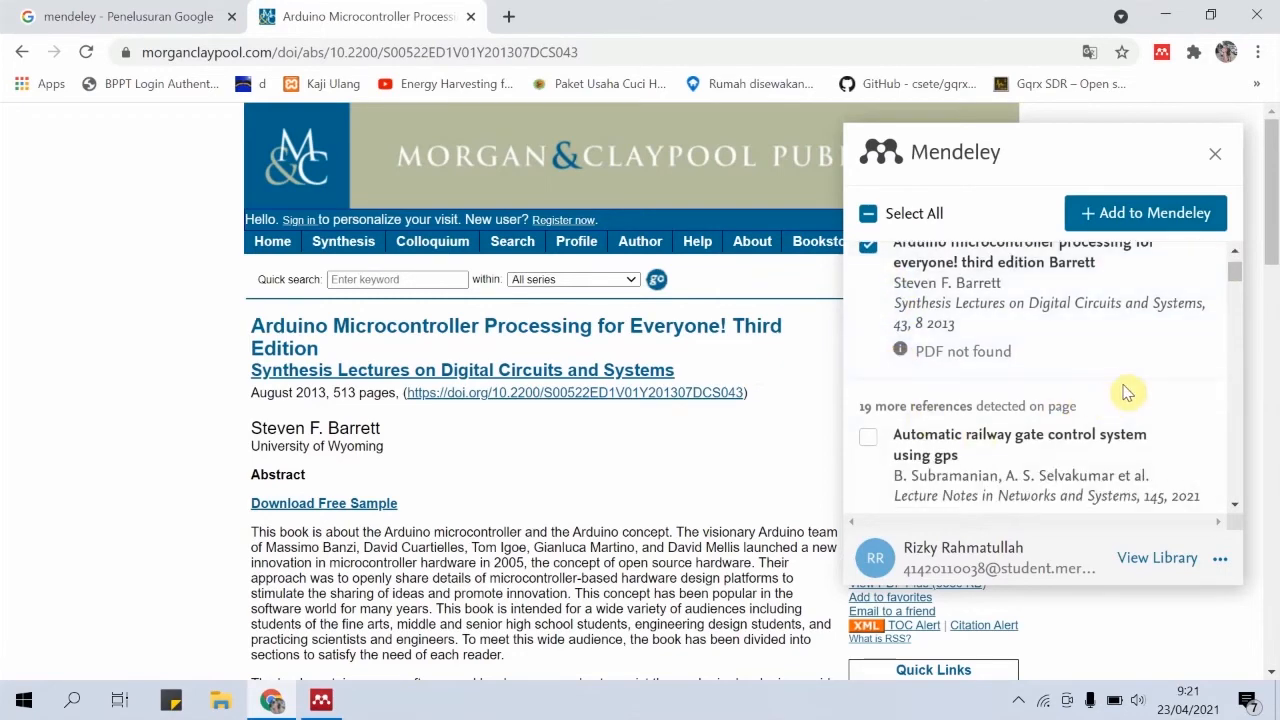
scroll(1125, 393, down, 1)
scroll(1125, 393, down, 2)
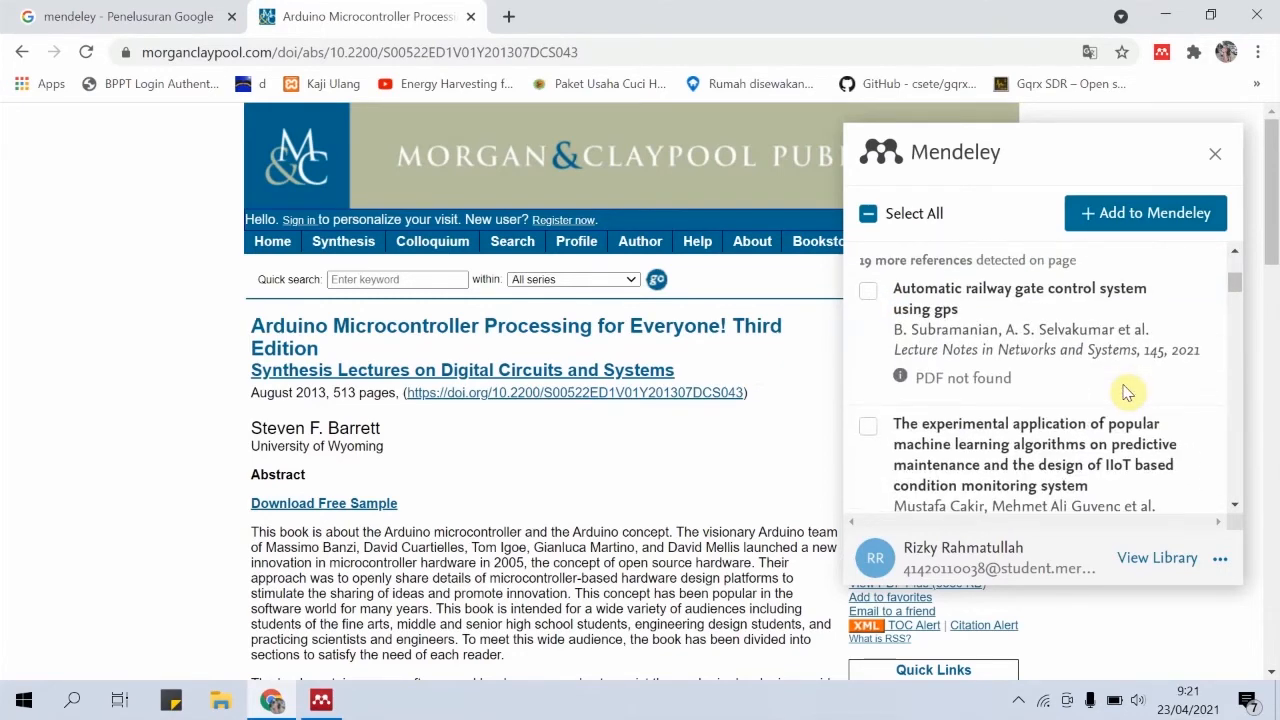
scroll(910, 400, up, 4)
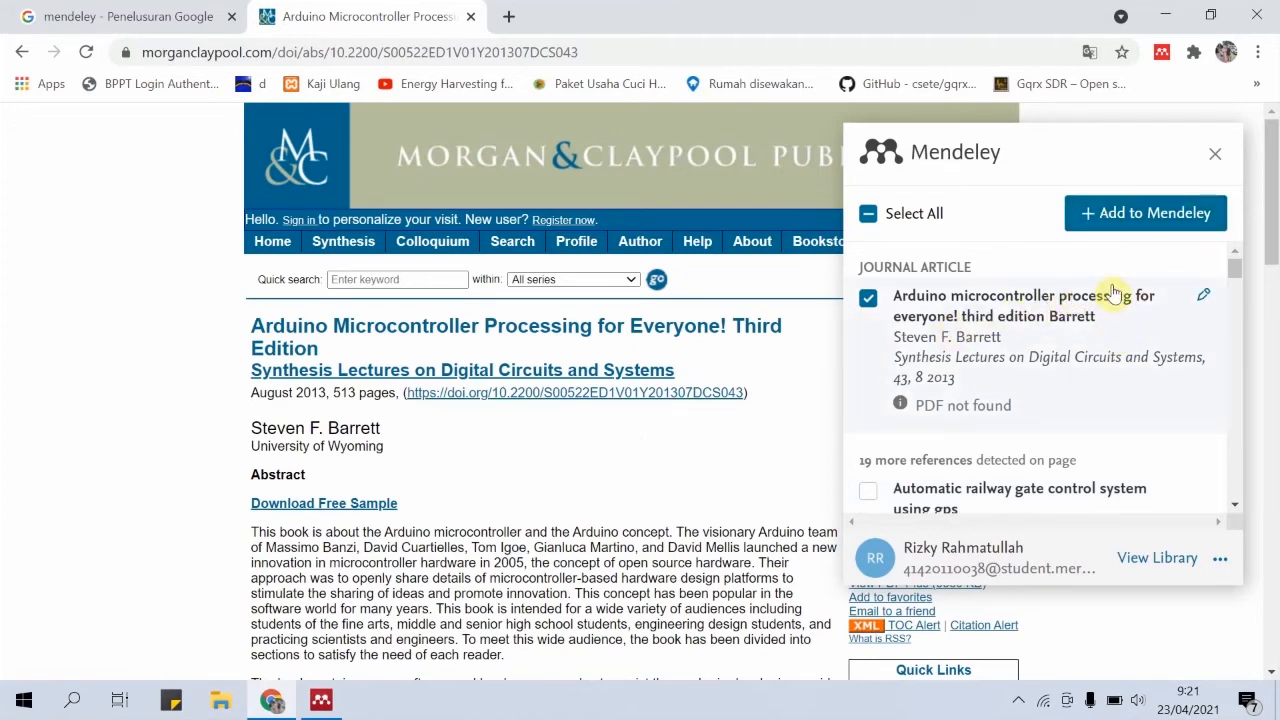
click(1127, 212)
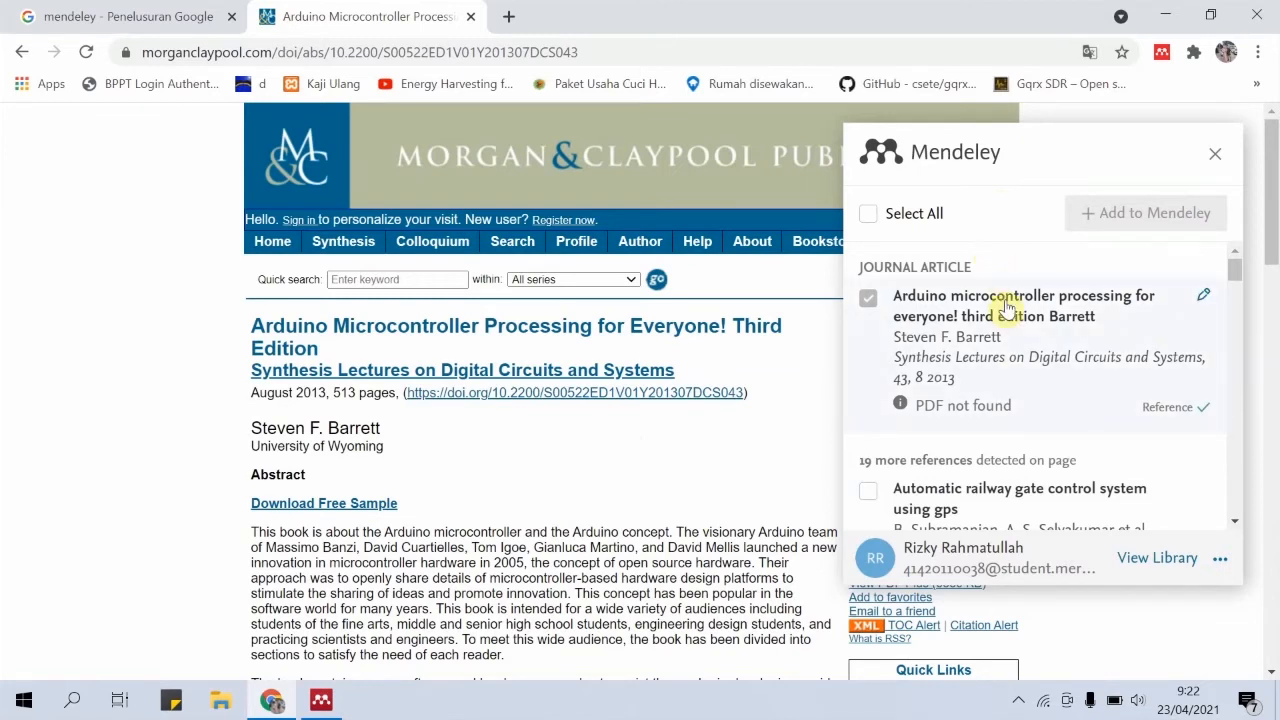
Open the online Mendeley library and compare its references with the list in Mendeley Desktop
click(1156, 560)
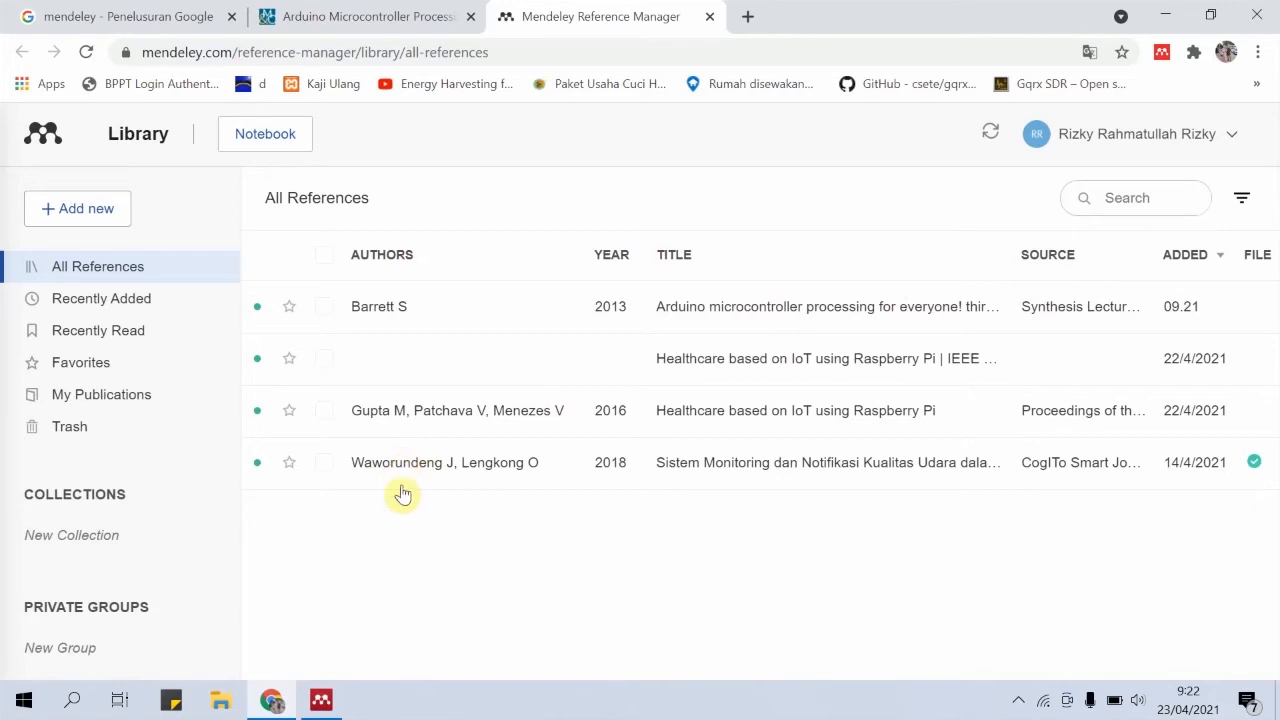
click(324, 700)
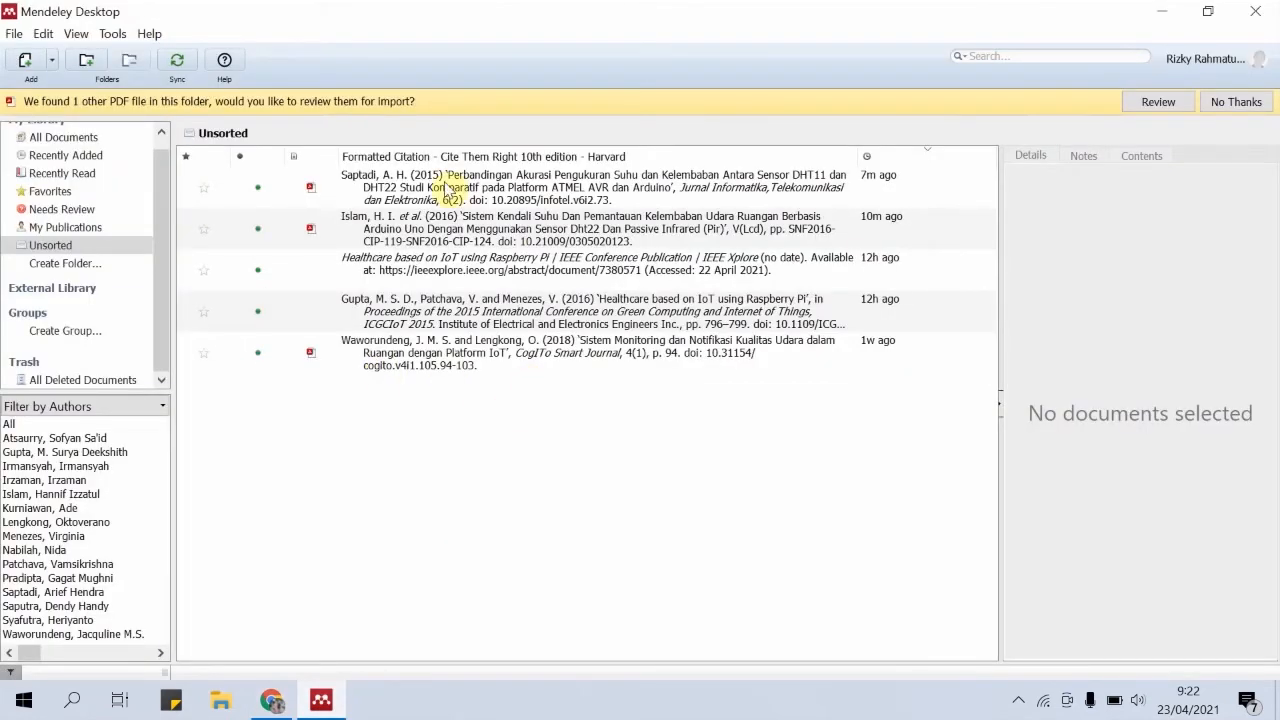
click(290, 705)
click(322, 701)
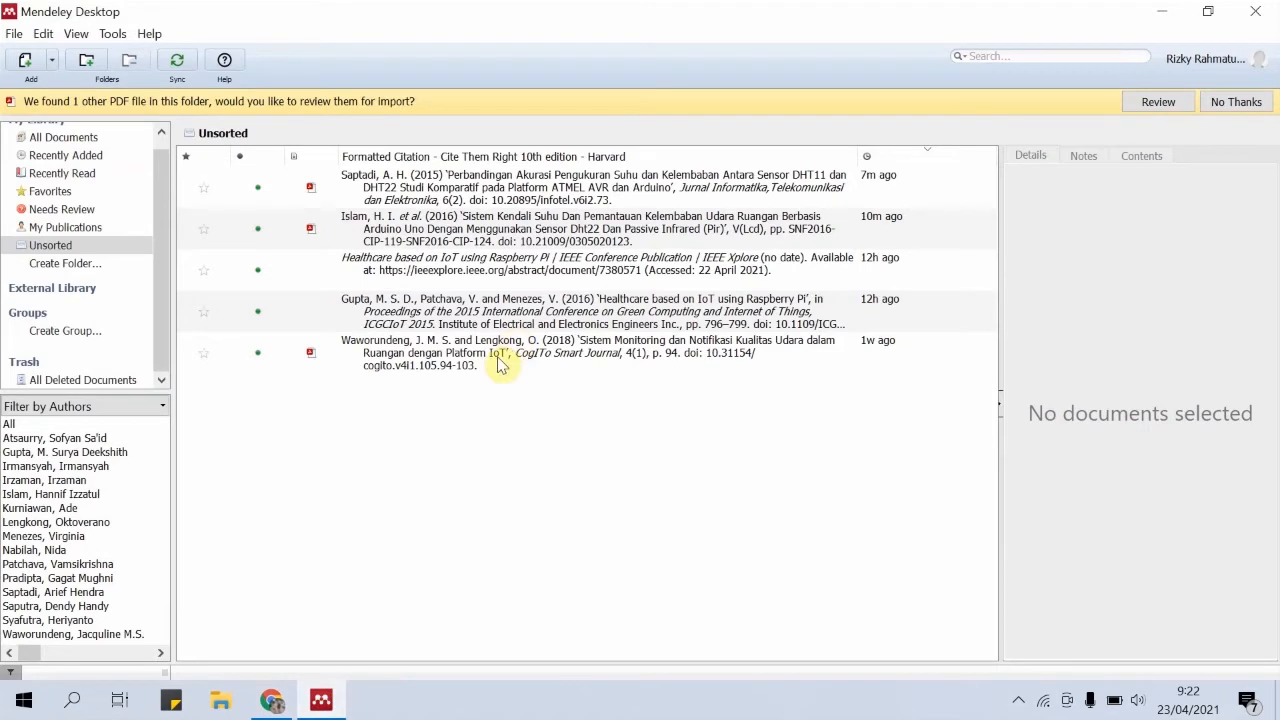
mouse_move(287, 704)
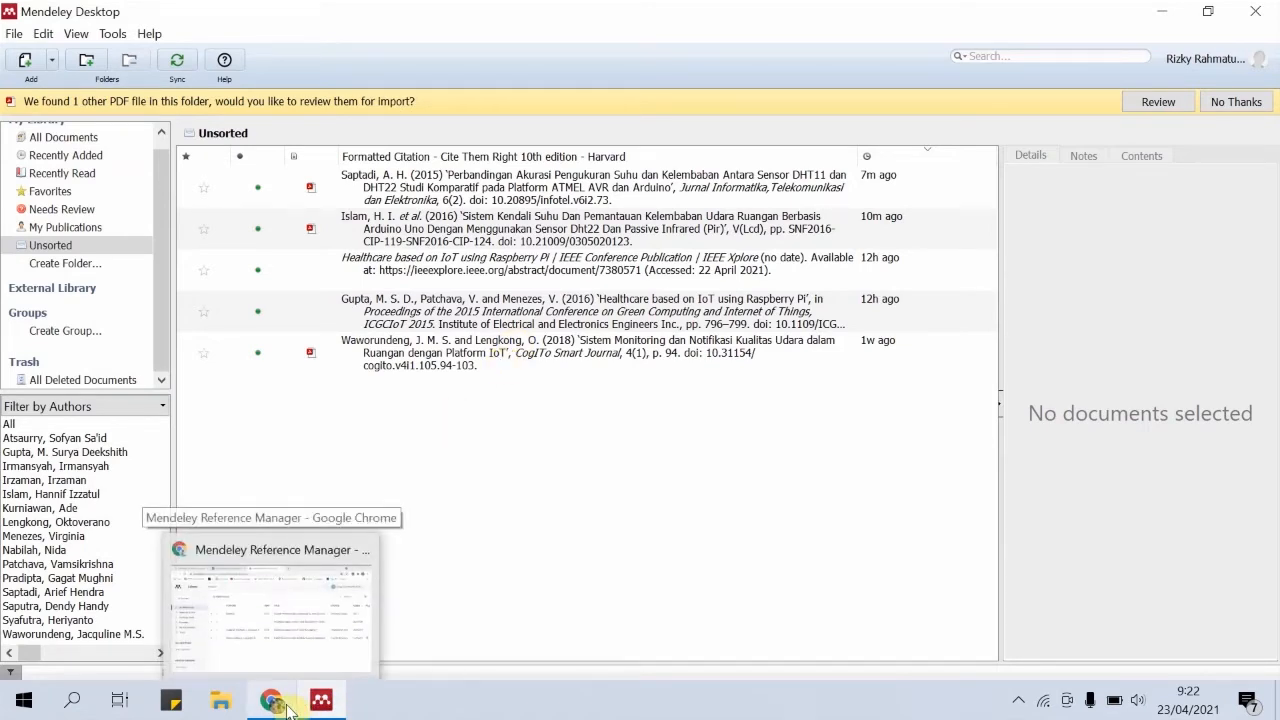
click(295, 636)
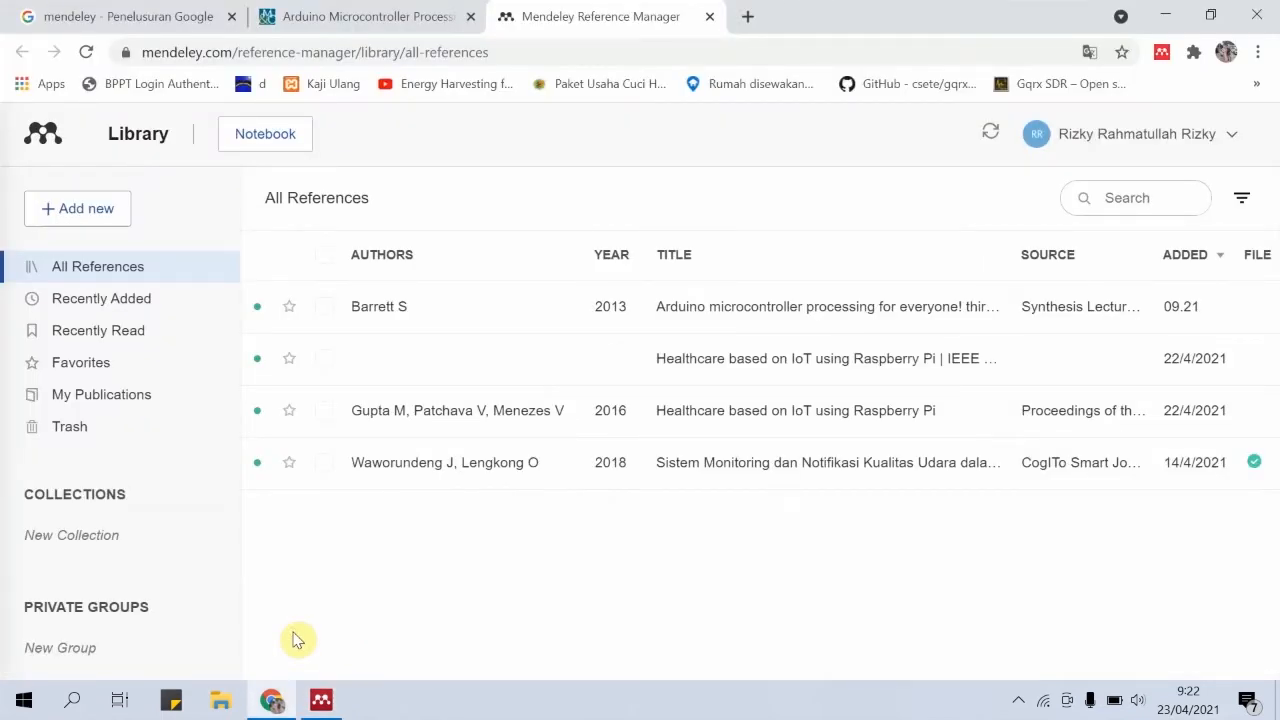
Switch to Mendeley Desktop, sync the library and compare its references with the online library in Chrome
click(321, 700)
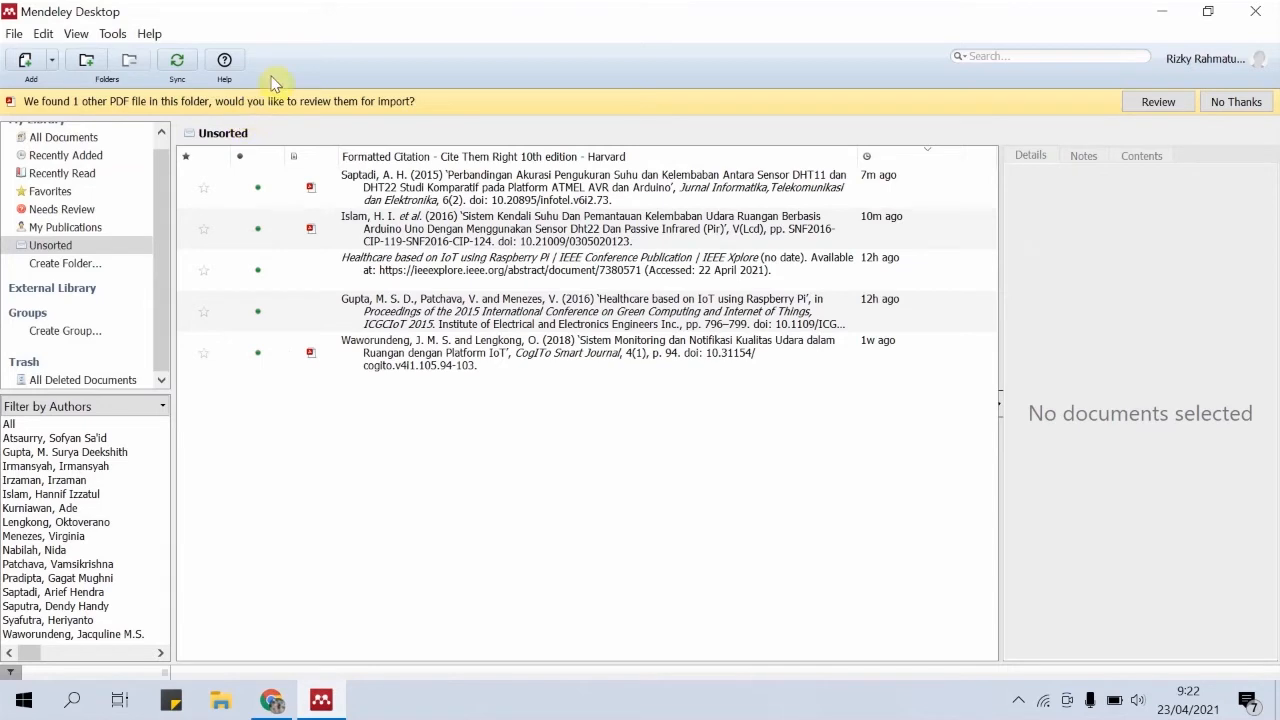
click(177, 64)
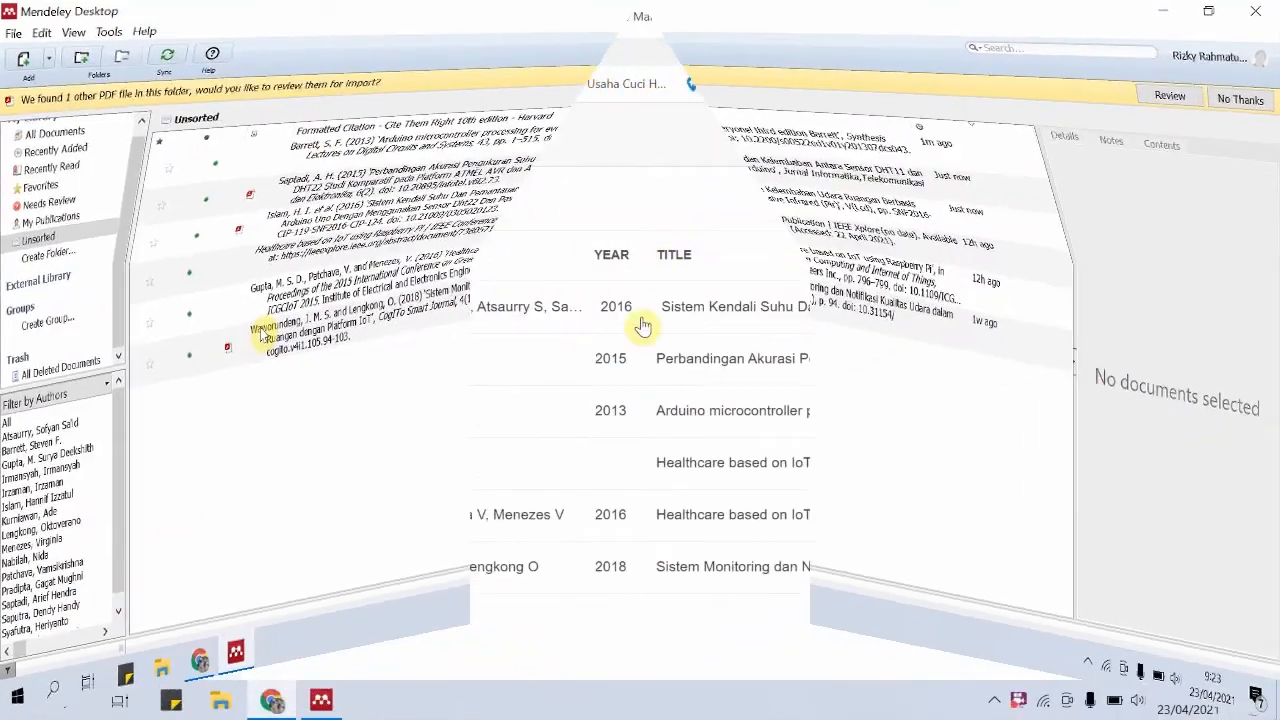
click(322, 700)
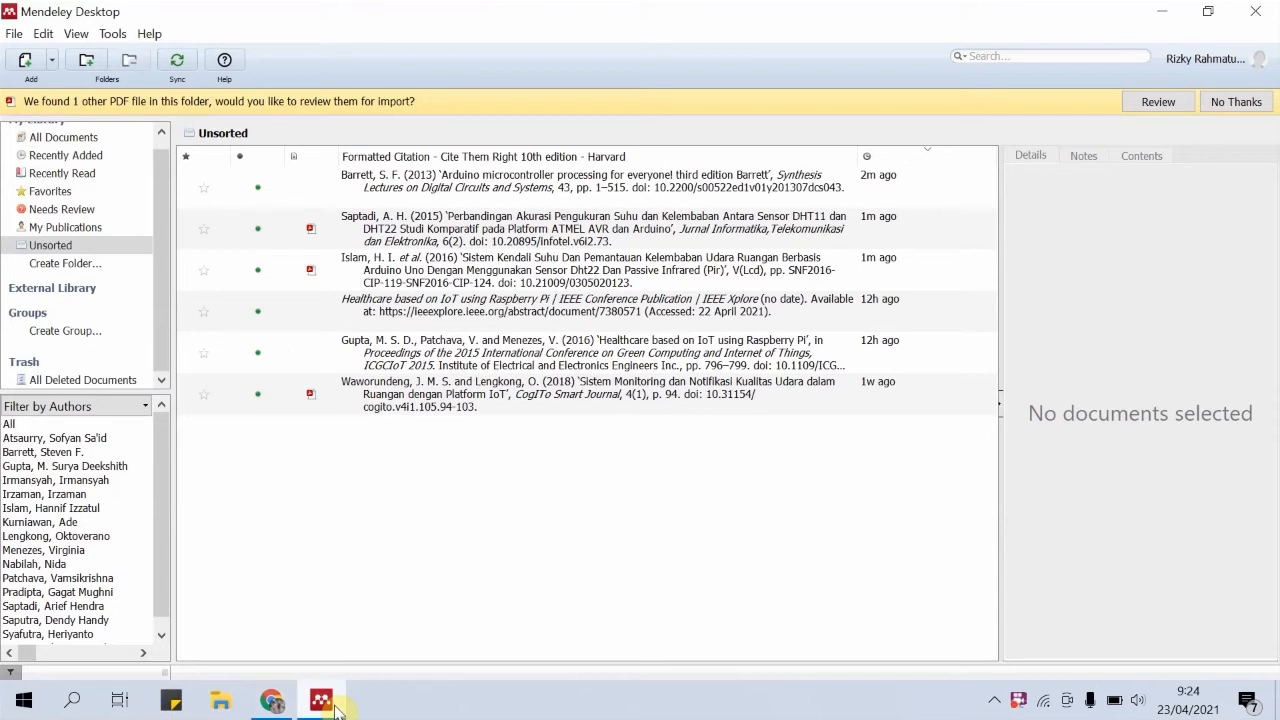
click(272, 700)
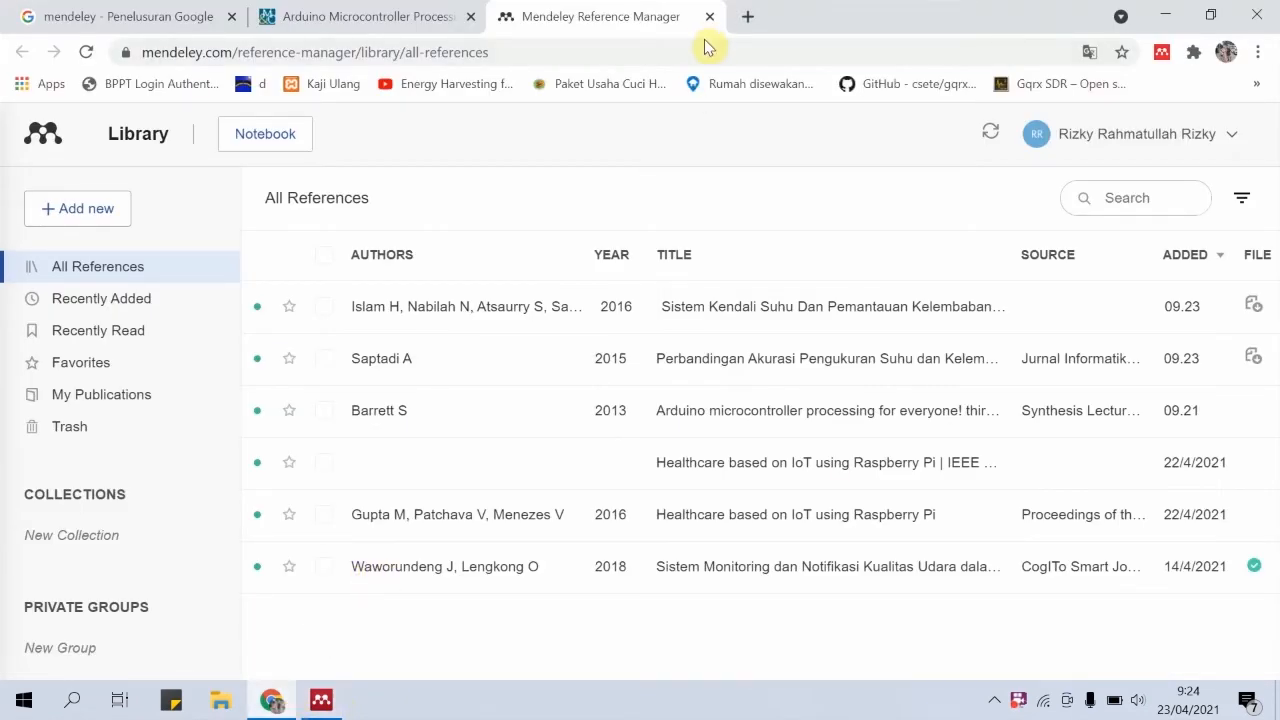
click(400, 14)
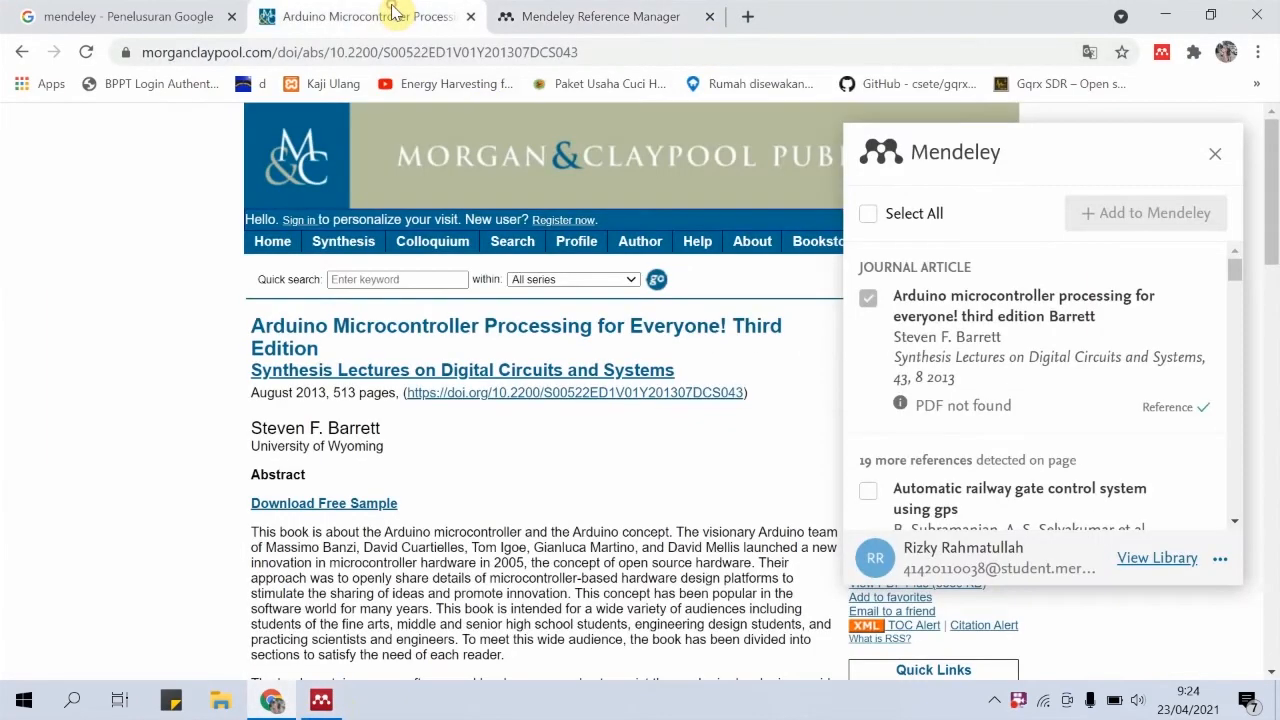
click(618, 12)
Search for "google book" in a new browser tab and open the Google Buku site
click(746, 16)
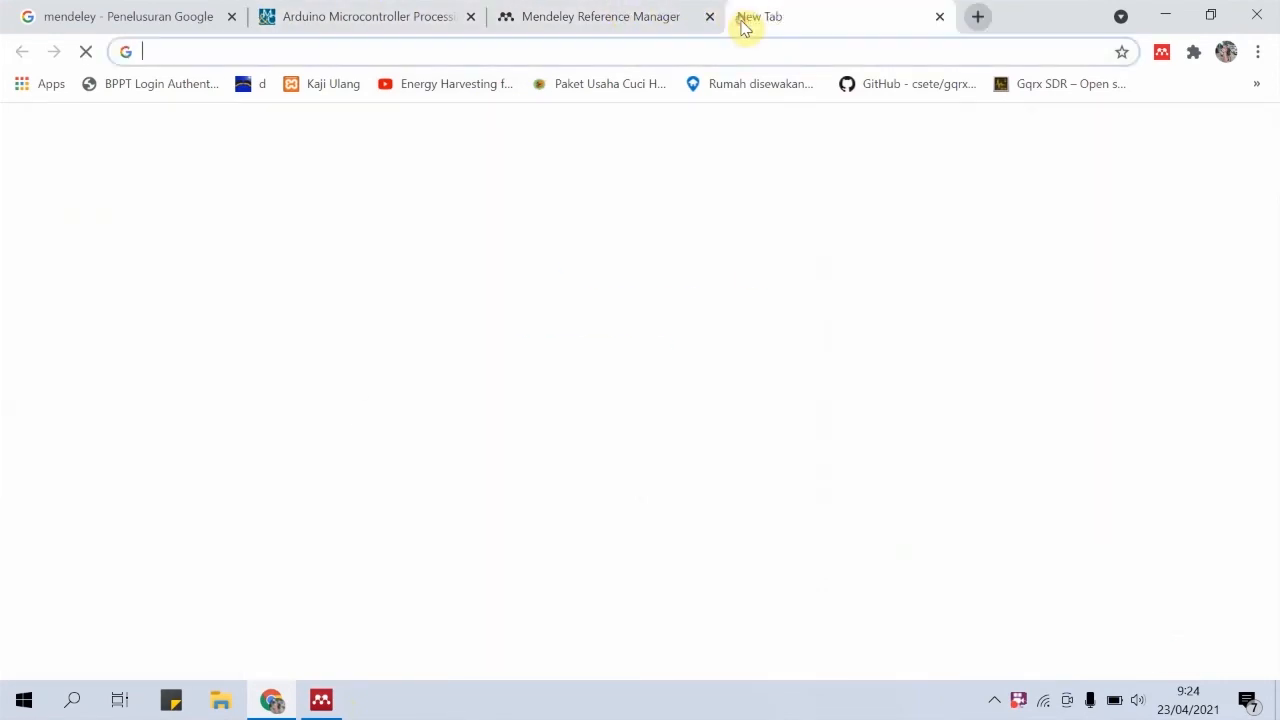
text(goo)
key(Return)
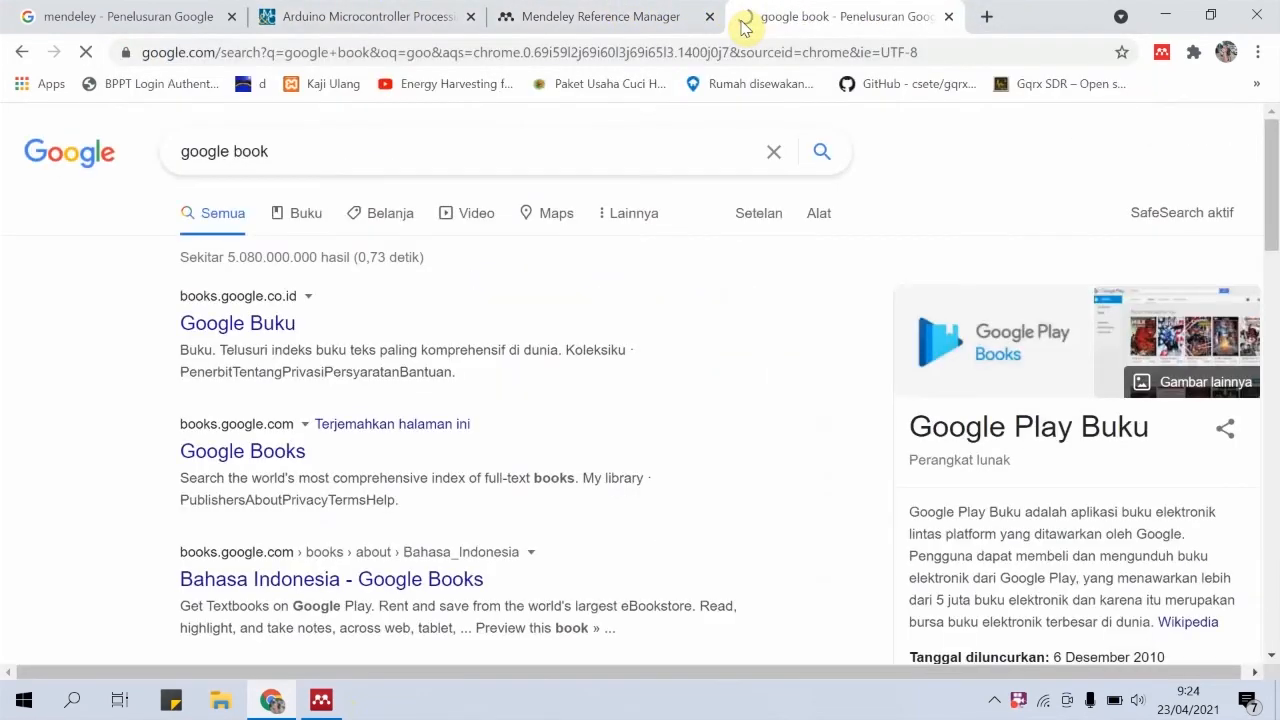
click(234, 334)
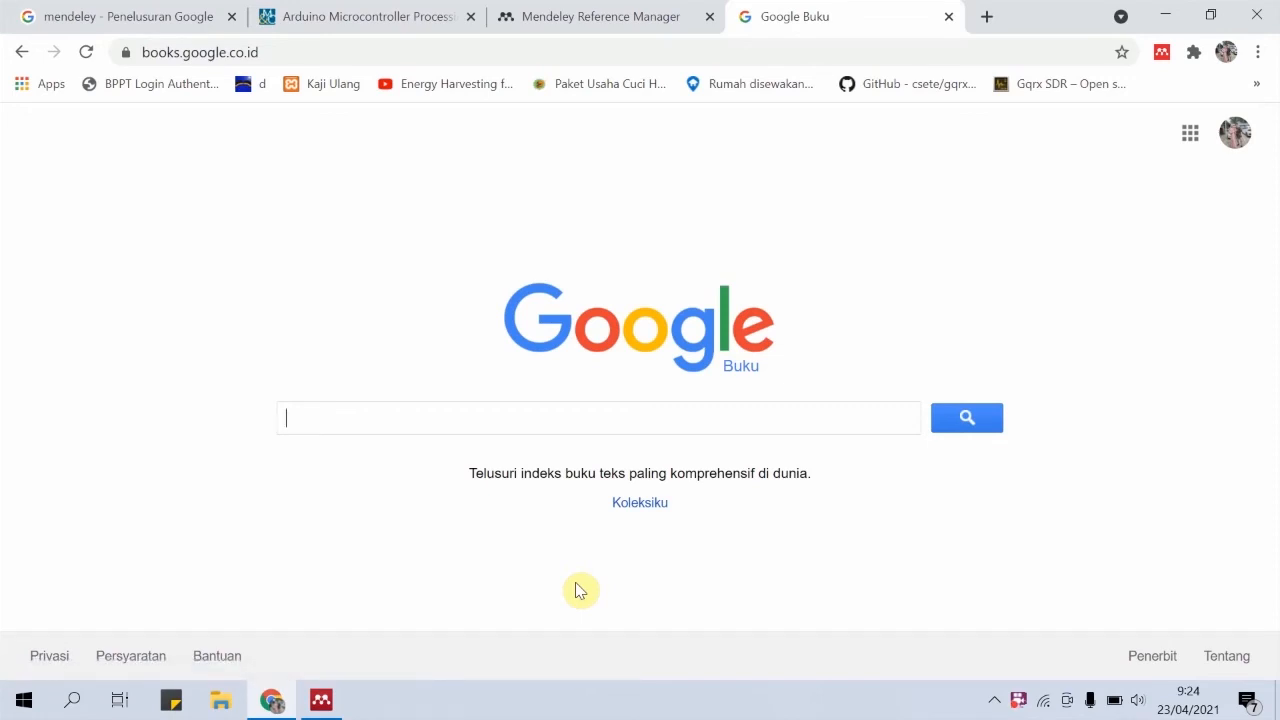
Search Google Books for "raspberry pi 4" and open the book "Getting Started with Raspberry Pi 4"
text(pberry pi)
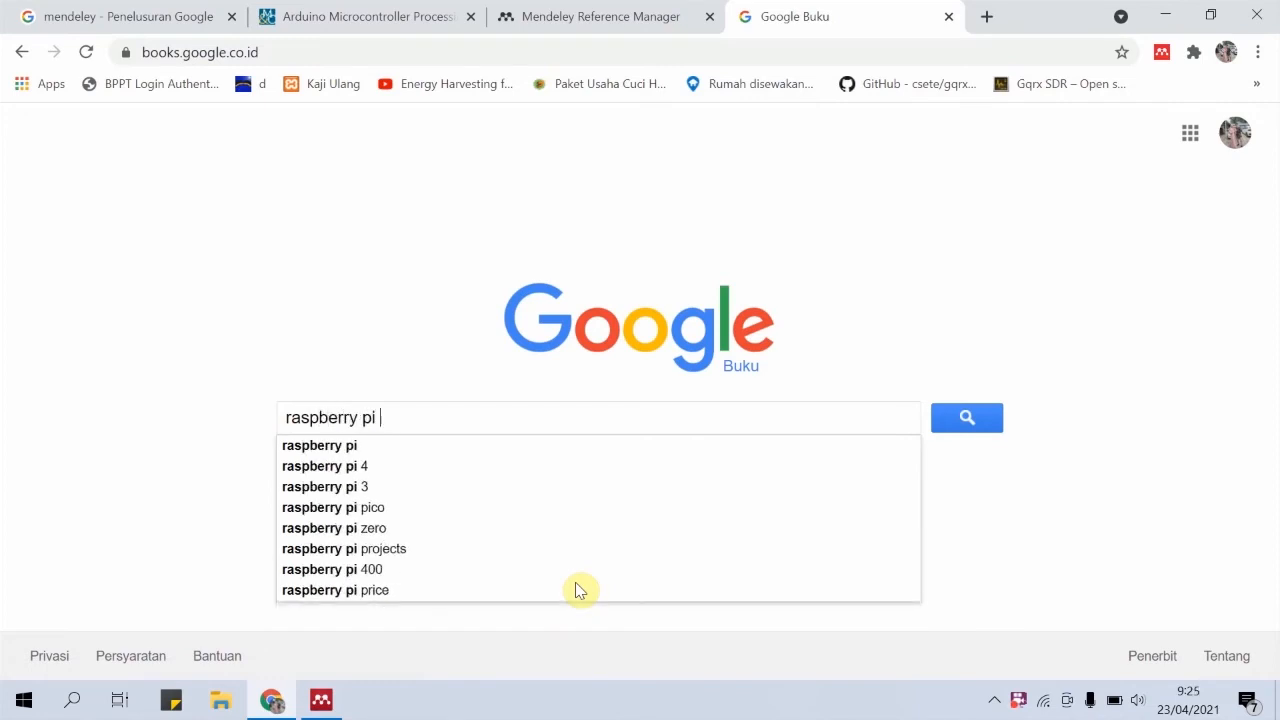
text( 4)
key(Return)
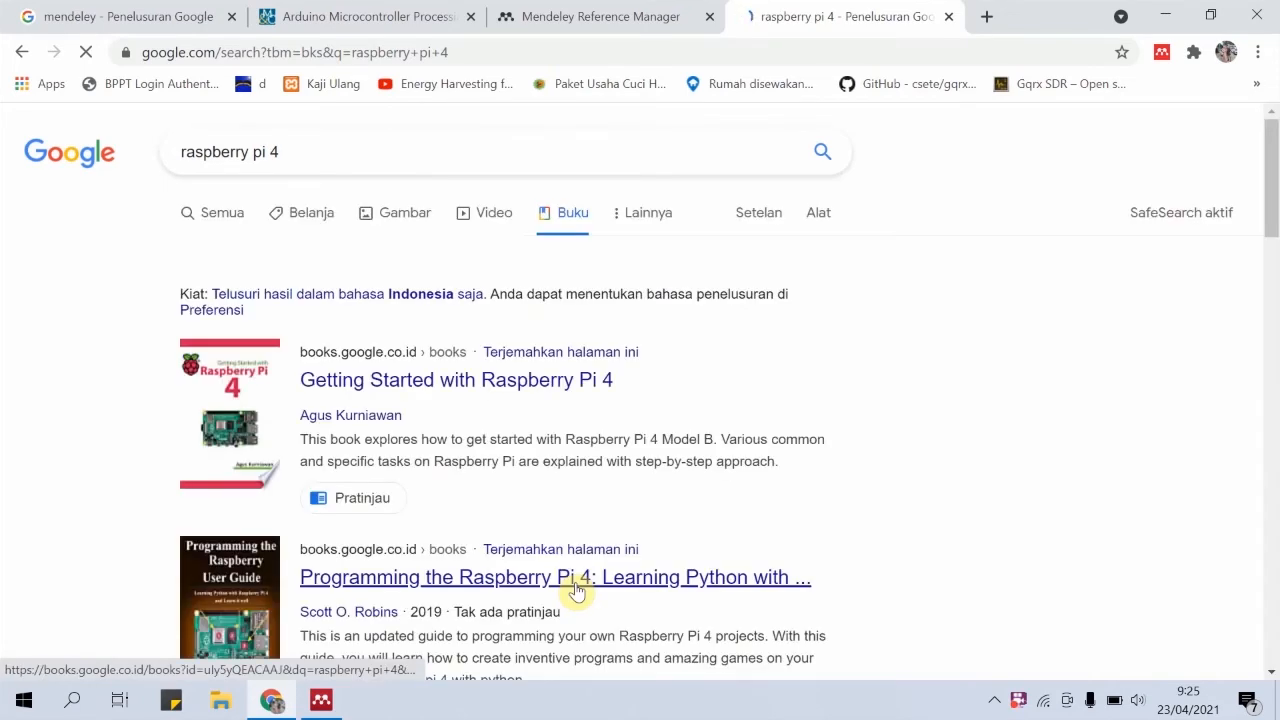
click(851, 55)
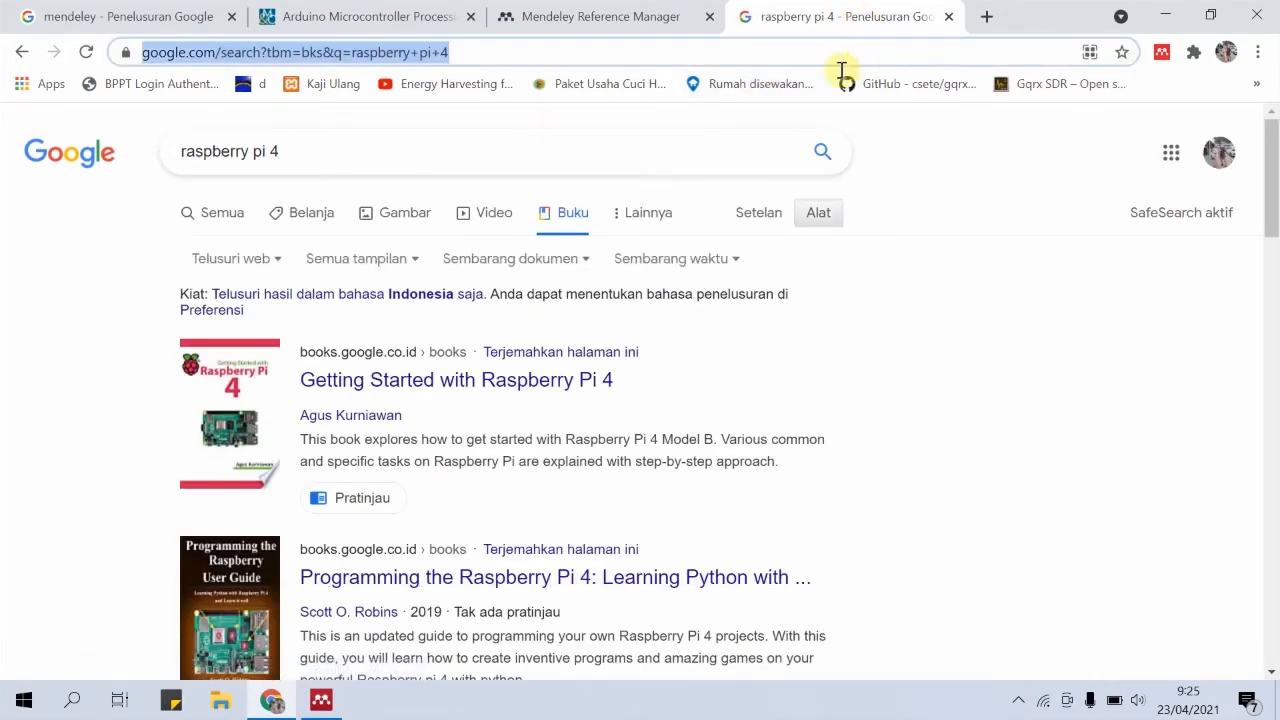
click(1013, 367)
scroll(1012, 368, down, 3)
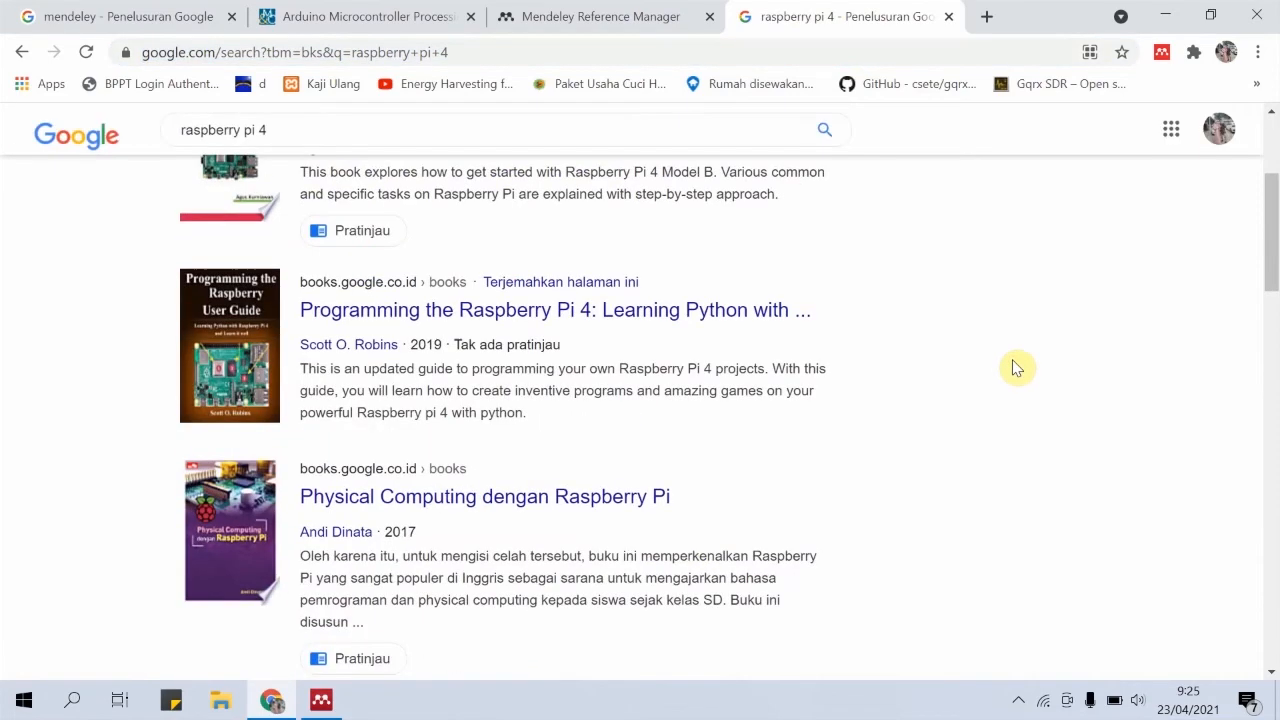
scroll(1013, 368, up, 2)
scroll(1013, 368, down, 6)
scroll(1013, 368, down, 3)
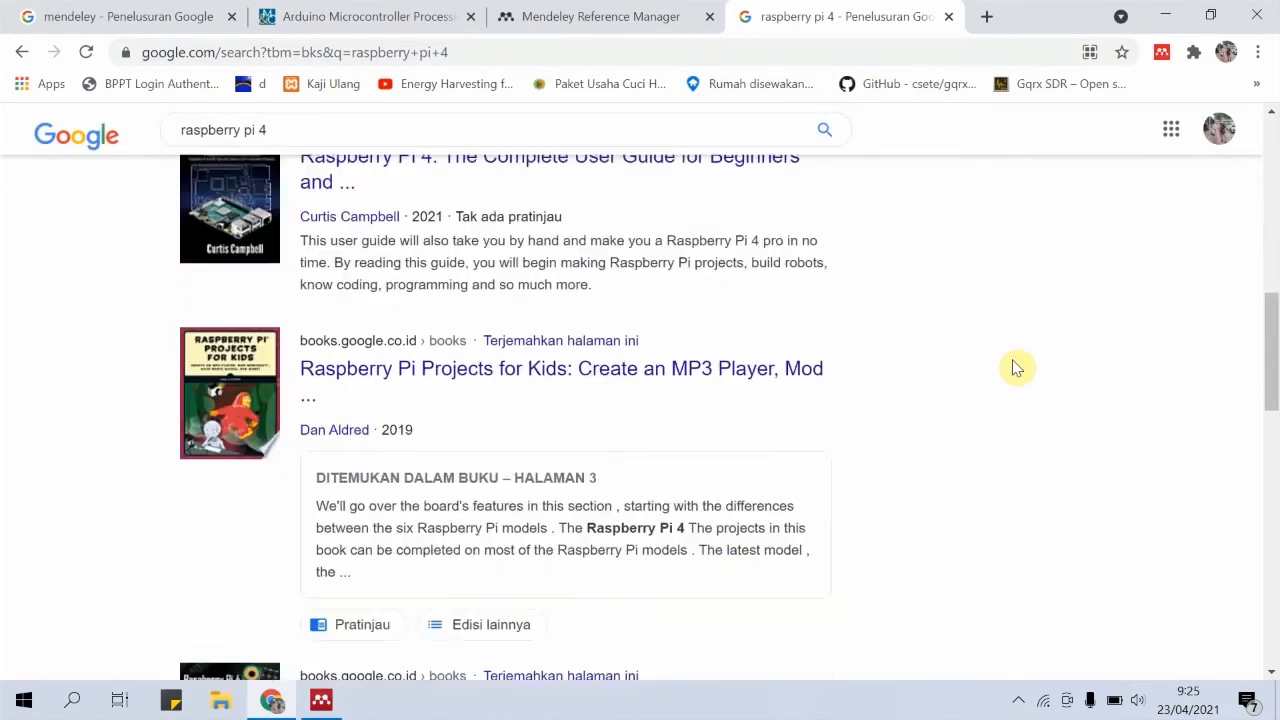
scroll(1013, 368, up, 10)
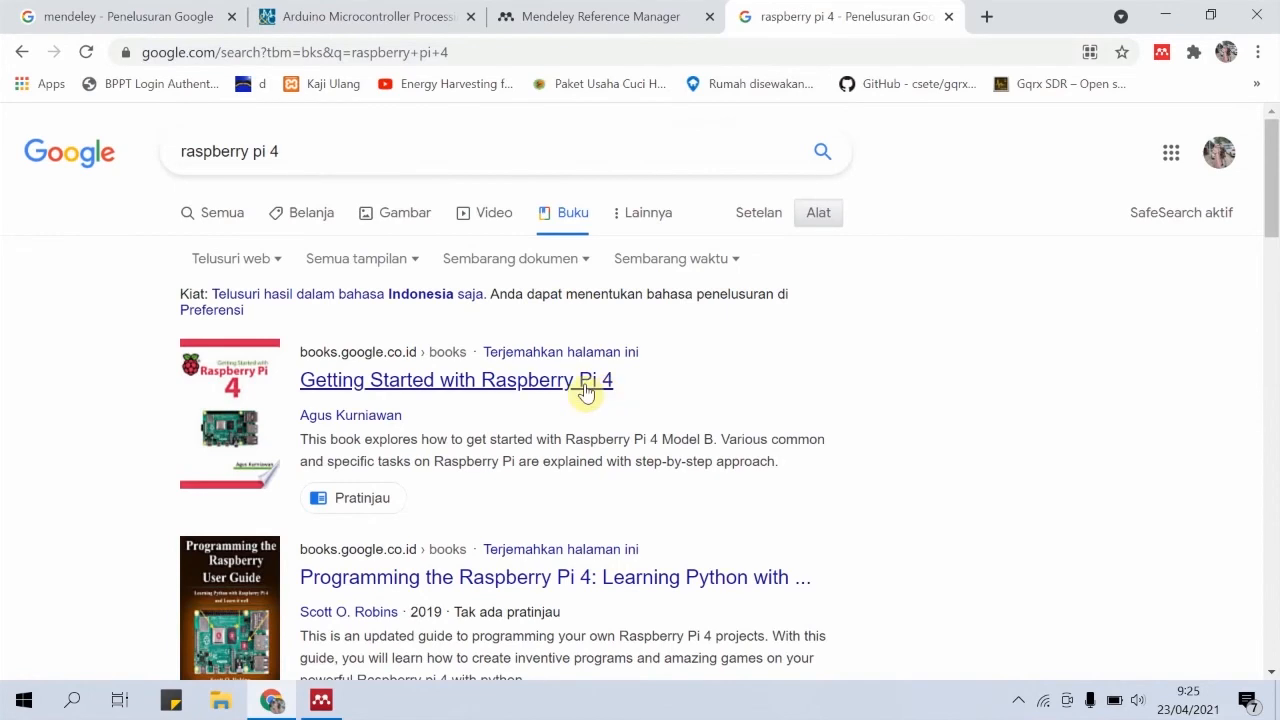
click(420, 381)
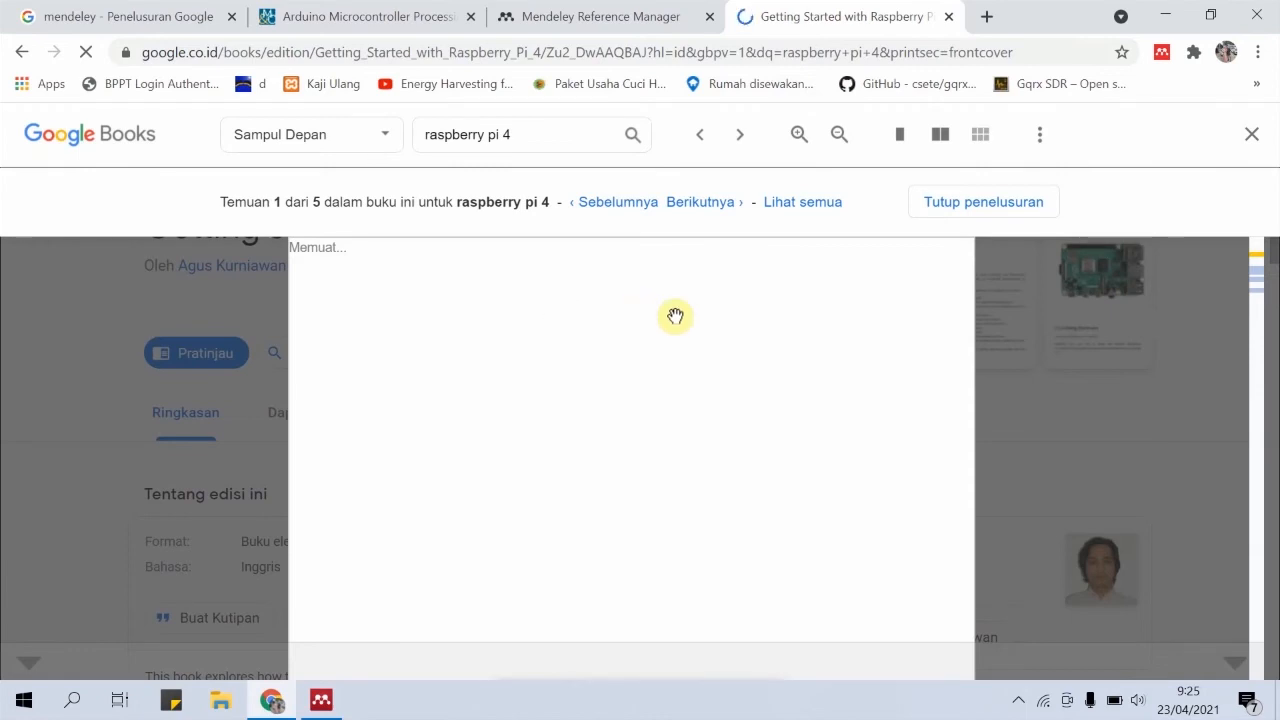
Add the "Getting Started with Raspberry Pi 4" Google Books page to the library with the Mendeley Web Importer
scroll(810, 342, down, 6)
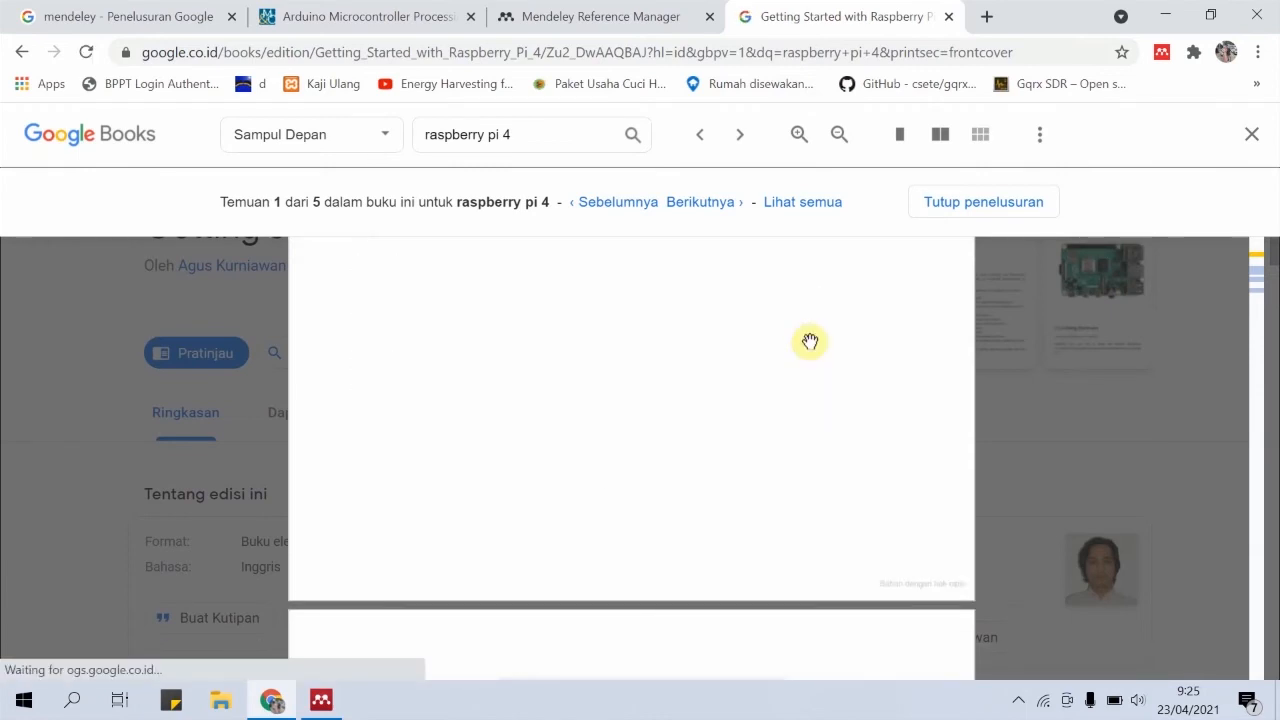
scroll(810, 342, down, 3)
scroll(810, 342, up, 8)
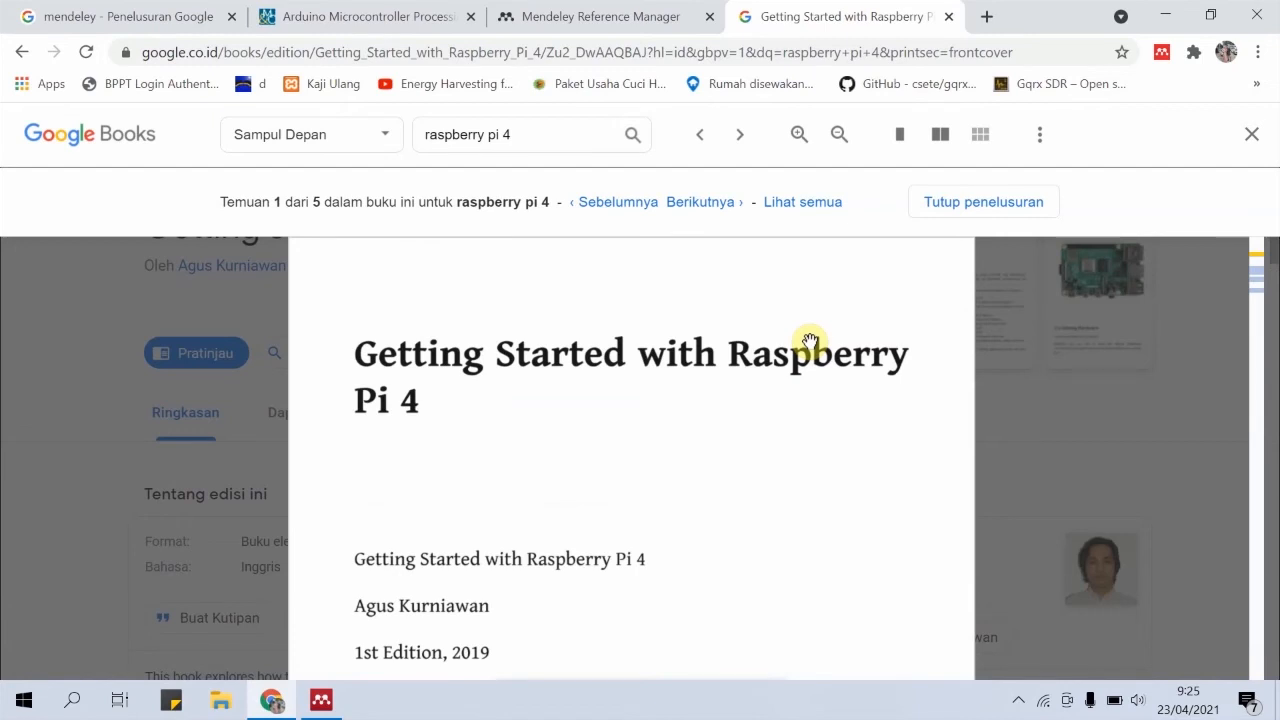
click(1163, 54)
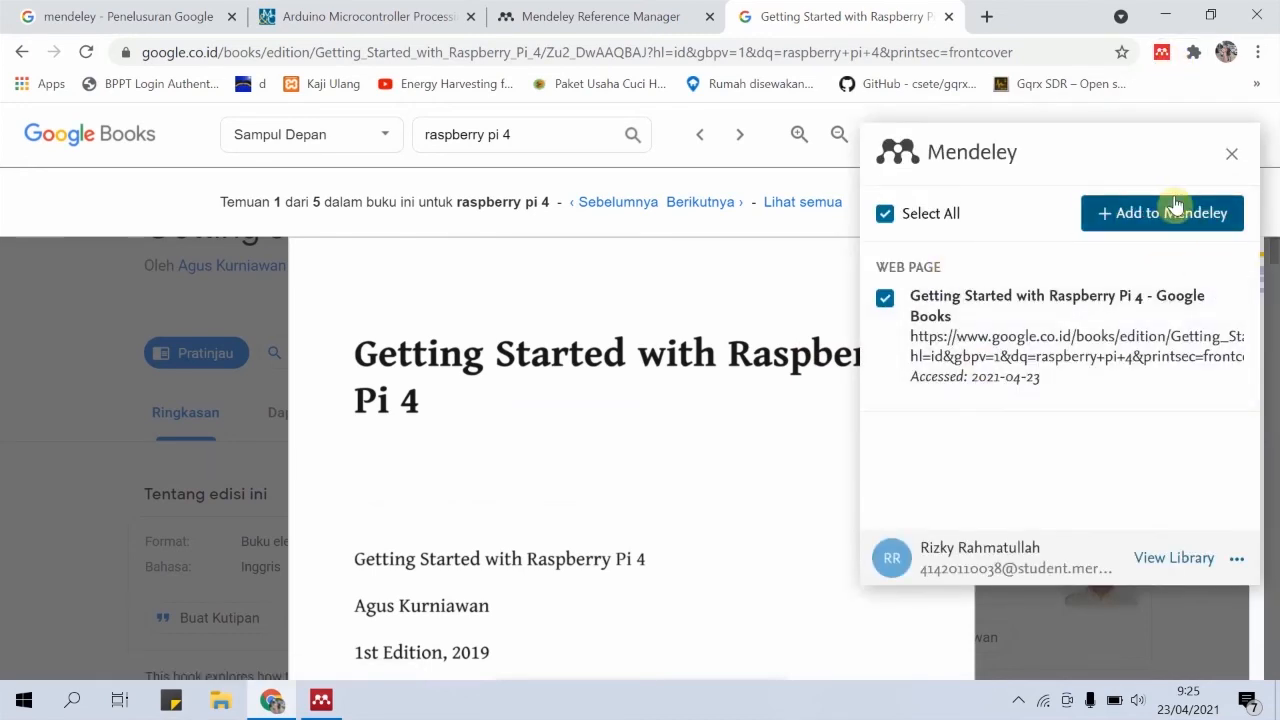
click(884, 302)
click(884, 302)
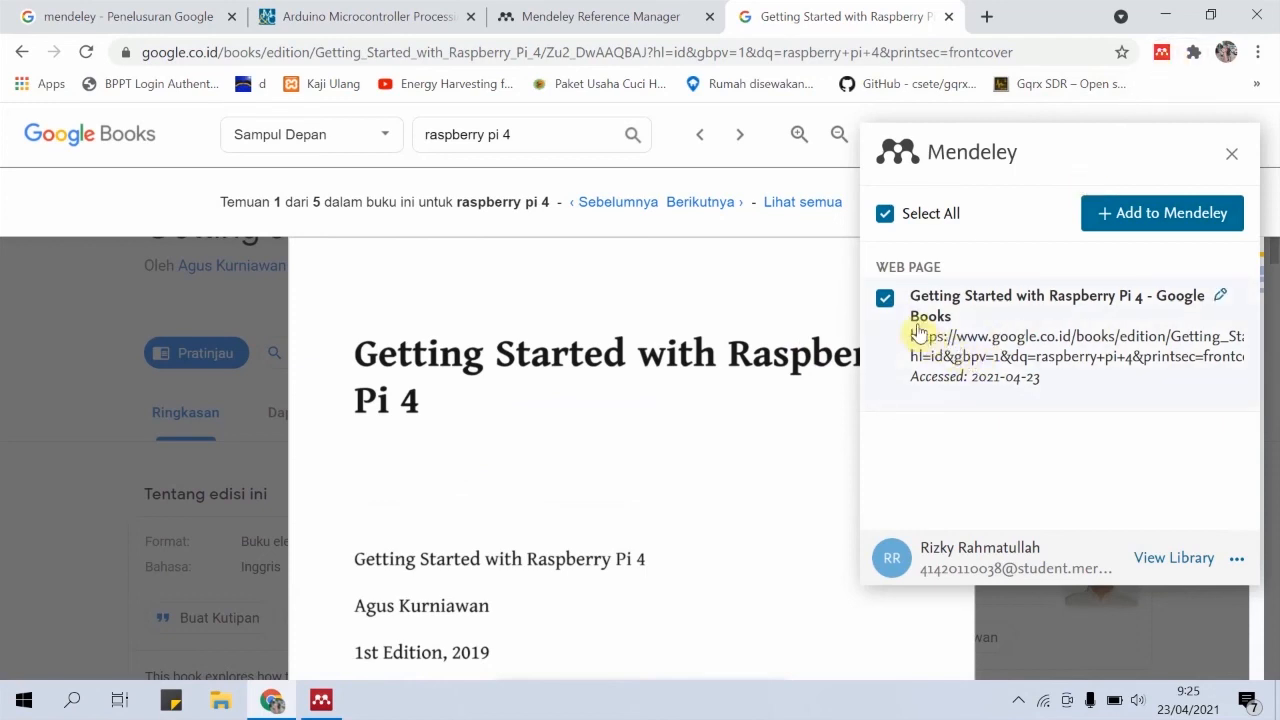
click(1140, 218)
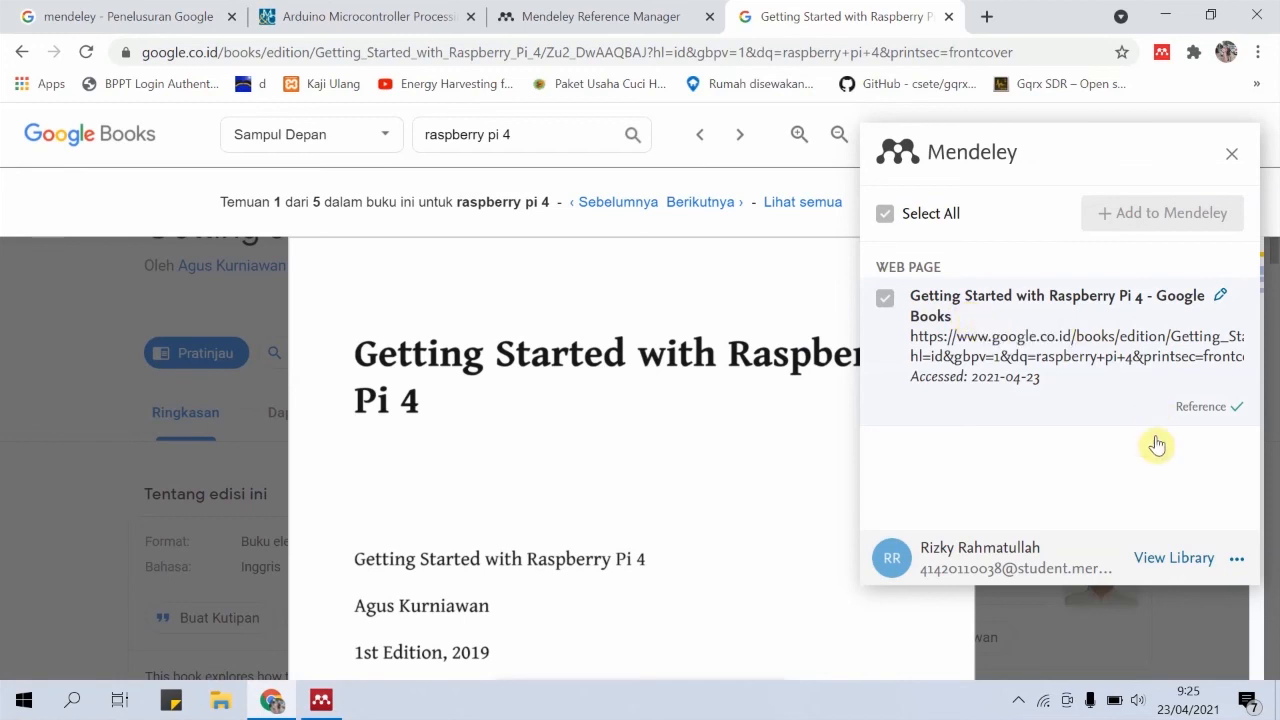
View the updated online library, and switch to Mendeley Desktop to sync it
click(1172, 558)
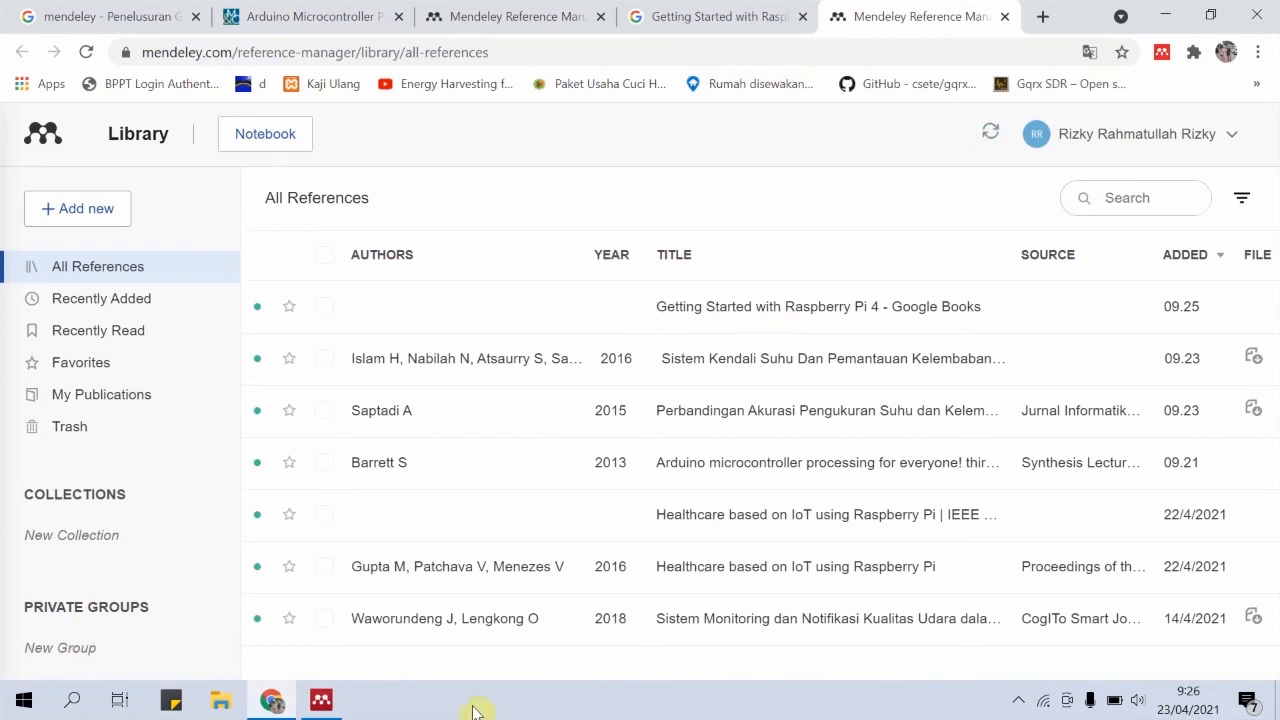
click(321, 700)
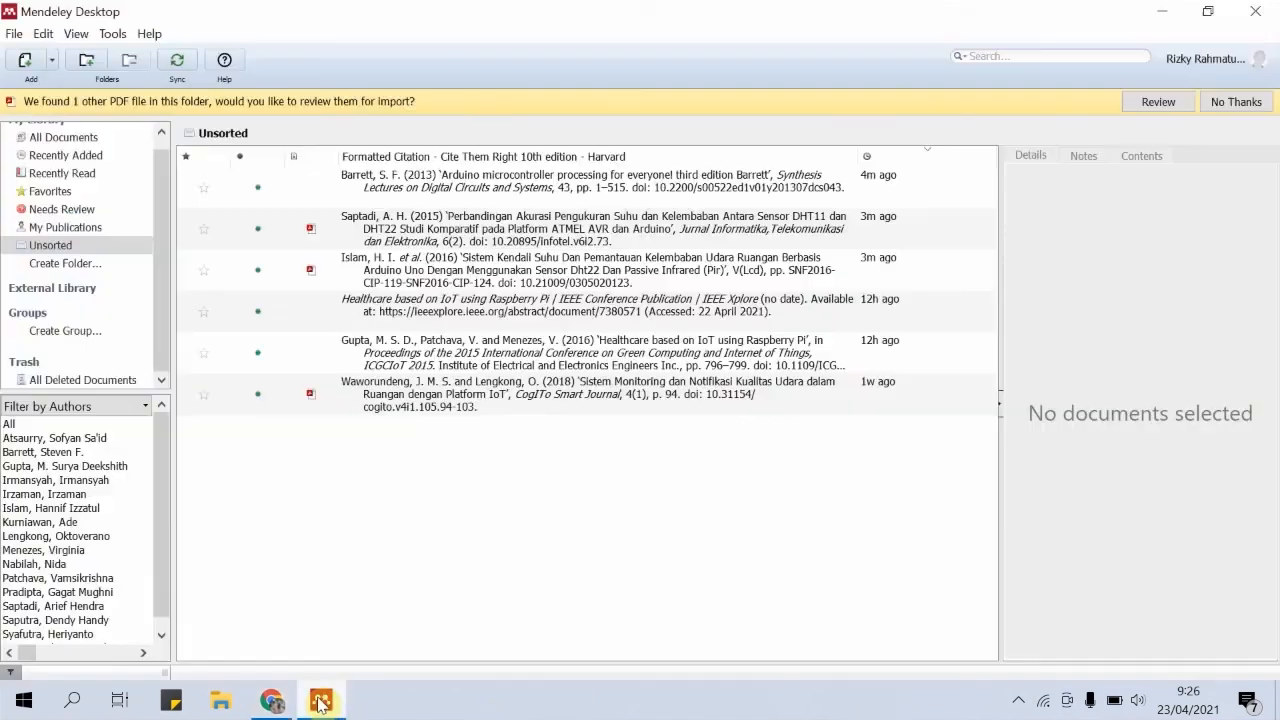
click(172, 62)
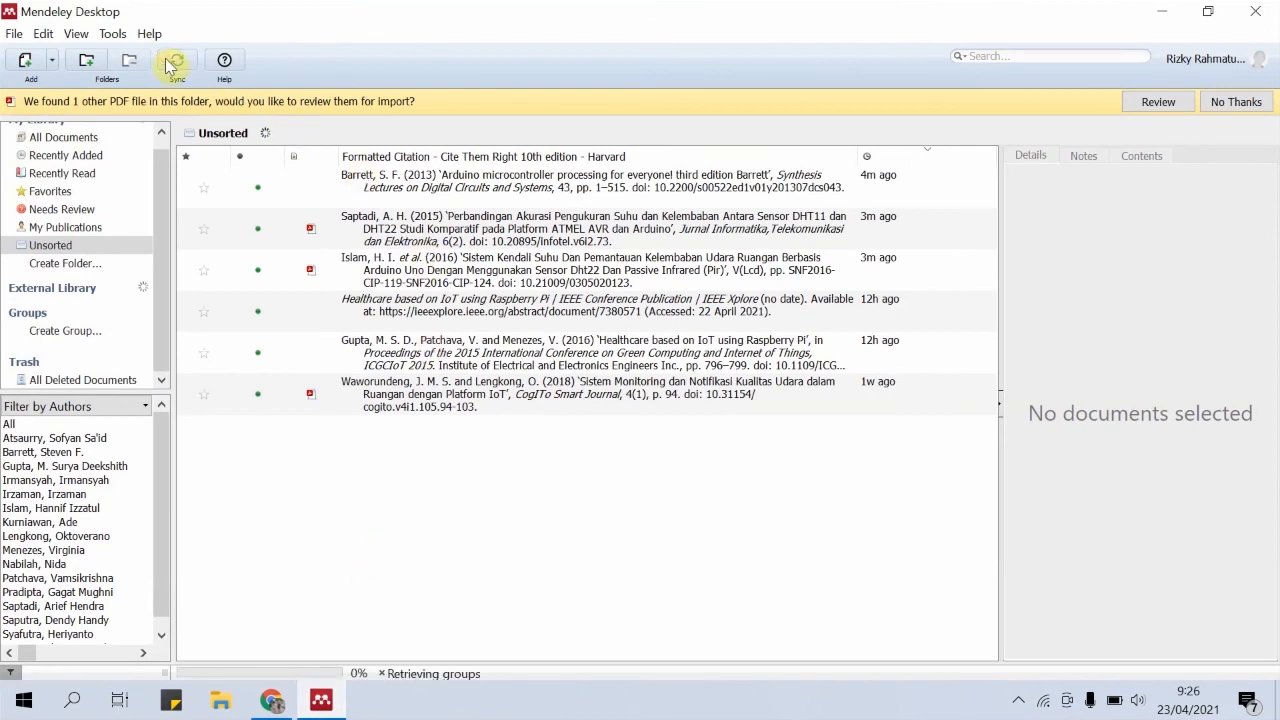